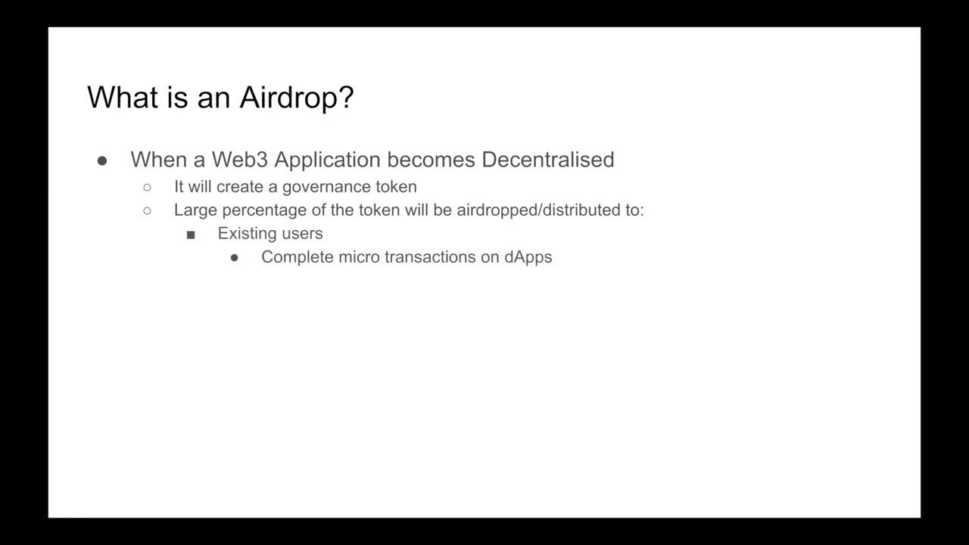
Advance the builds to reveal the Potential users and Holding specific NFTs bullets.
key("Right")
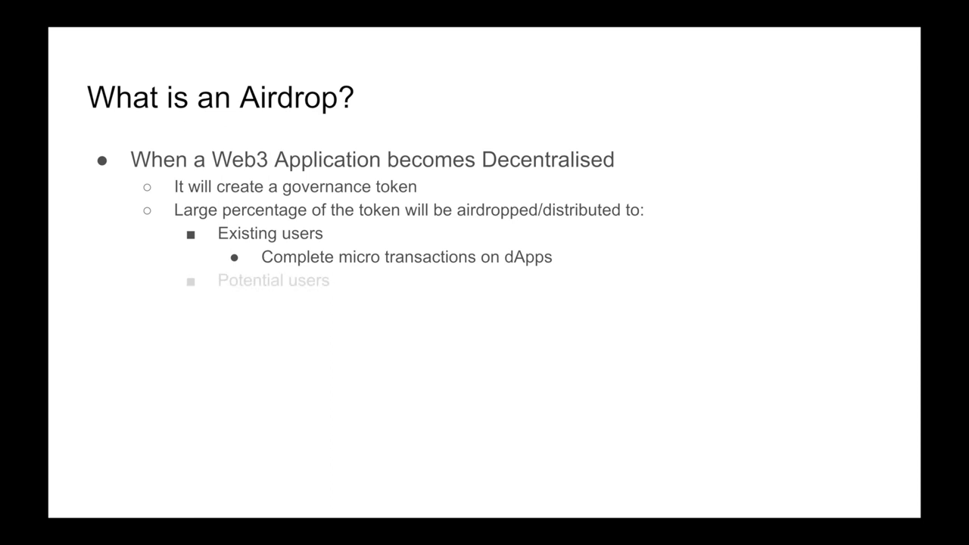
key("Right")
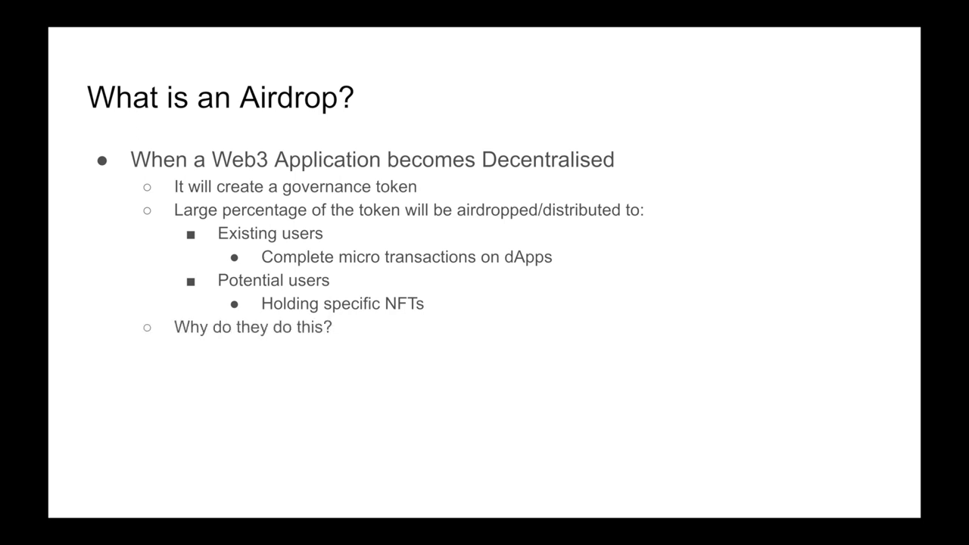
Reveal the perceived-value point and the final bullet, 'The action of distribution creates wealth'.
key("Right")
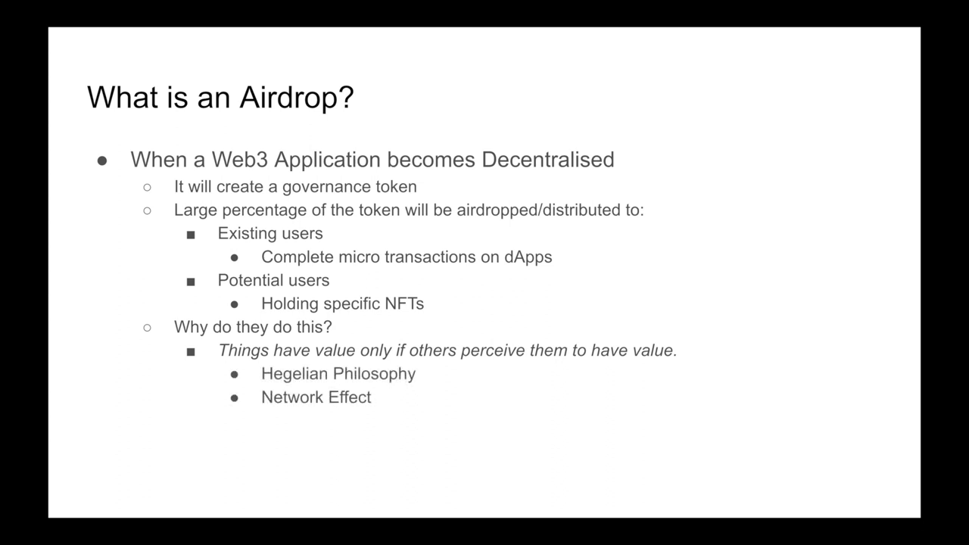
key("Right")
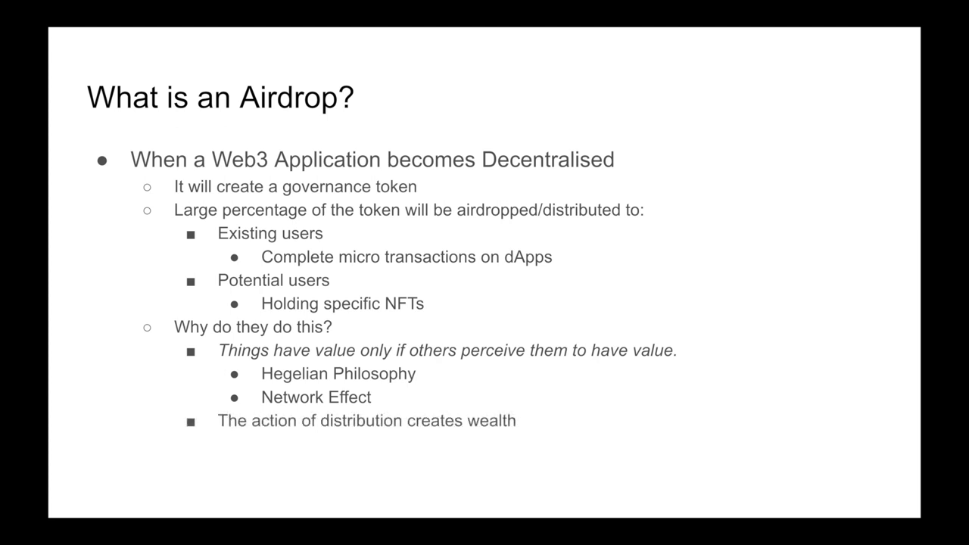
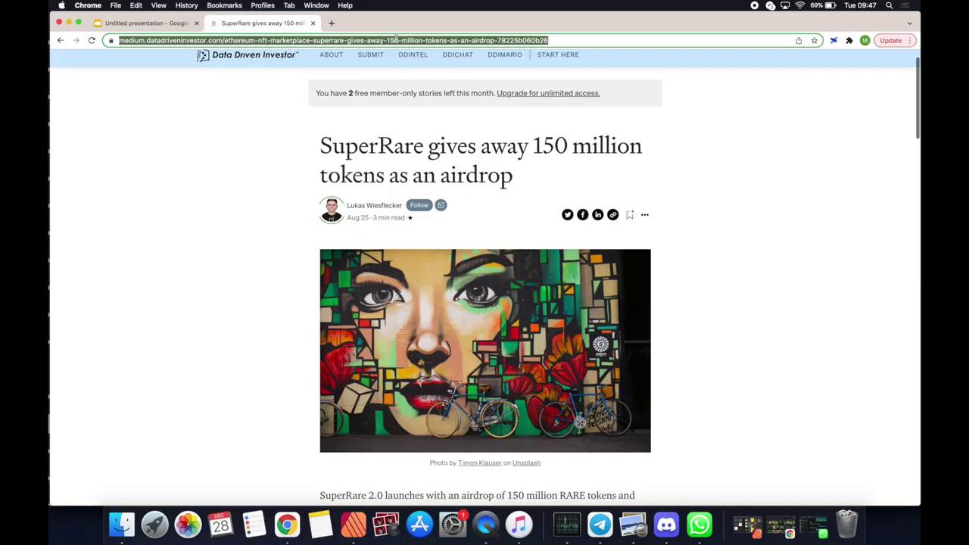
Search Google for 'metamask extension' and add MetaMask to Chrome from the Chrome Web Store.
type("metamask")
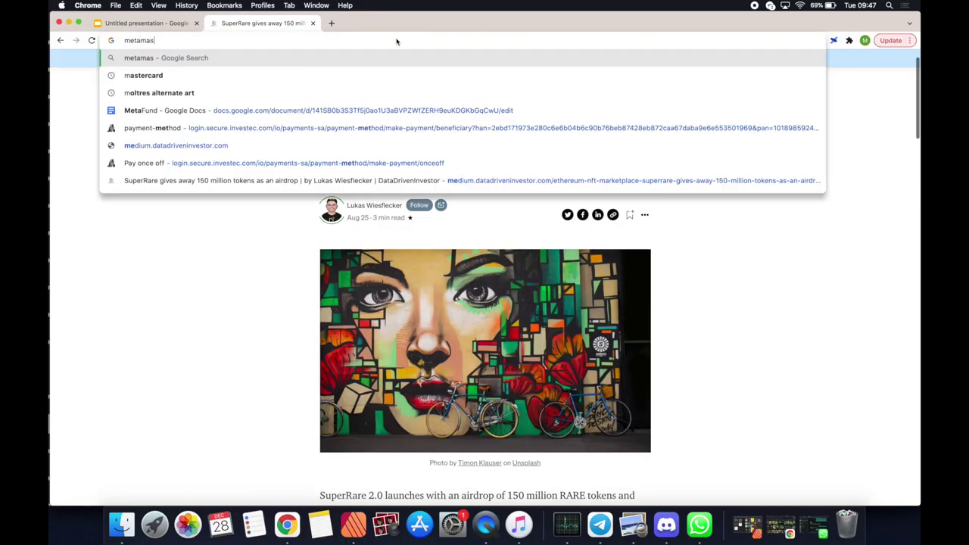
key("Down")
key("Down")
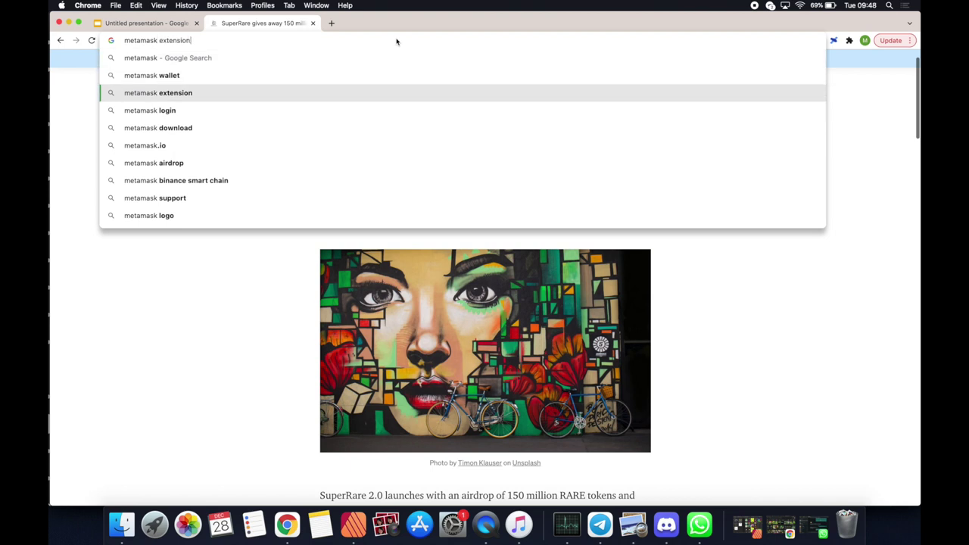
key("Return")
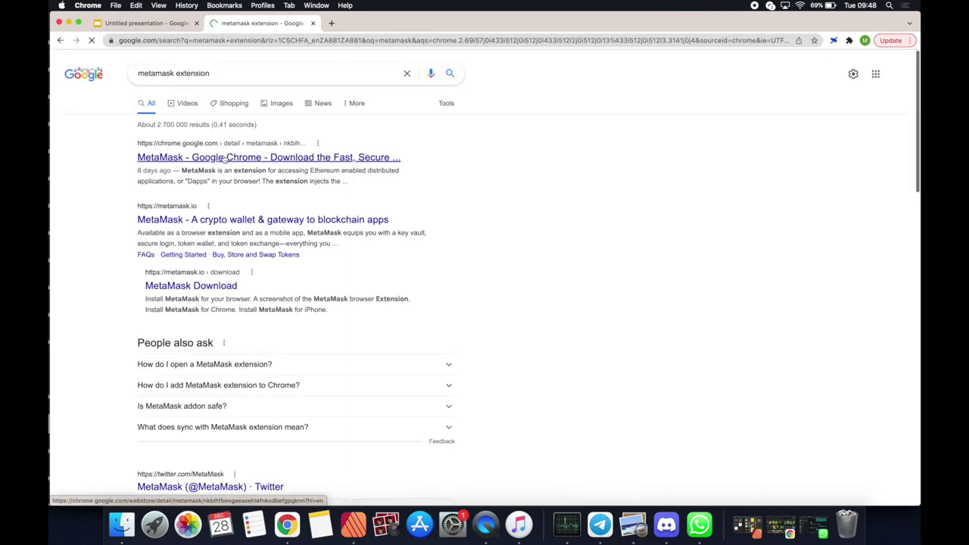
left_click(223, 157)
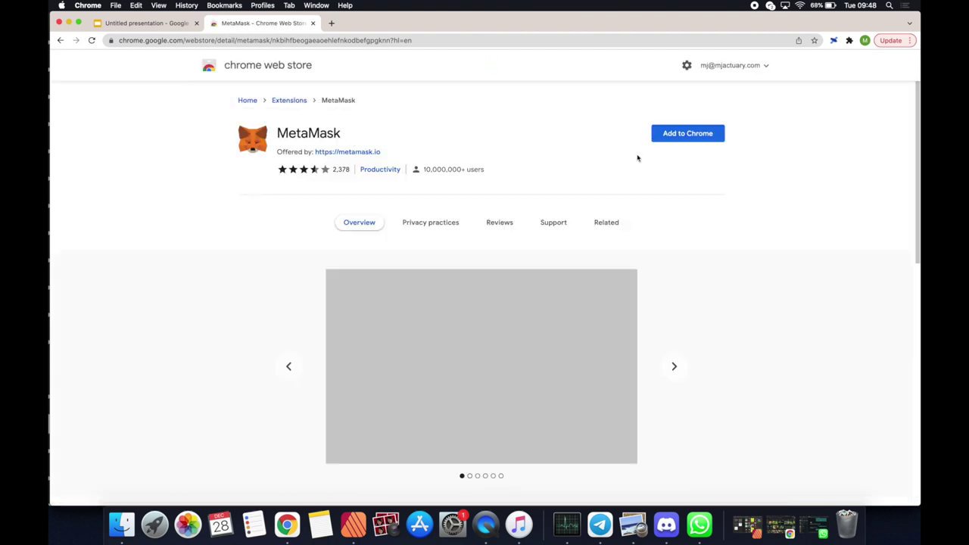
left_click(693, 135)
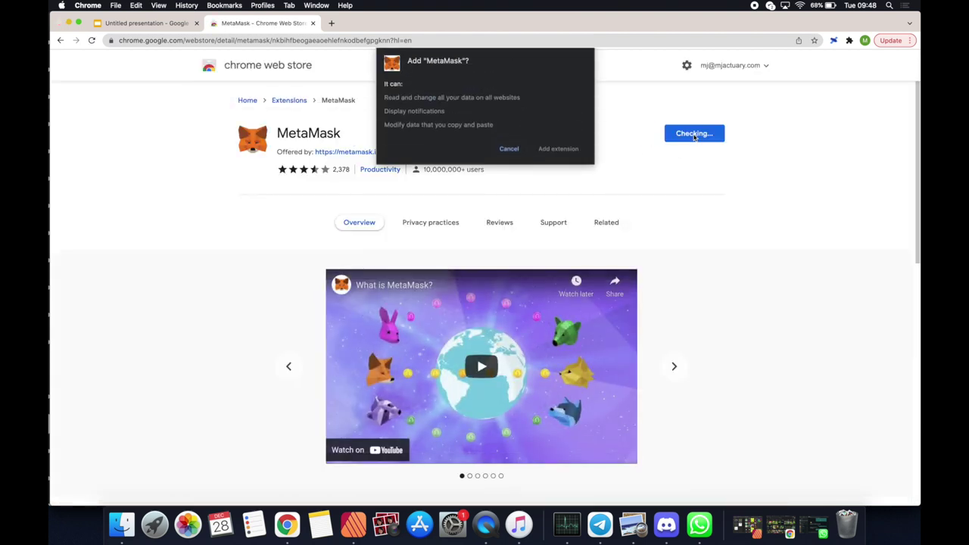
left_click(558, 149)
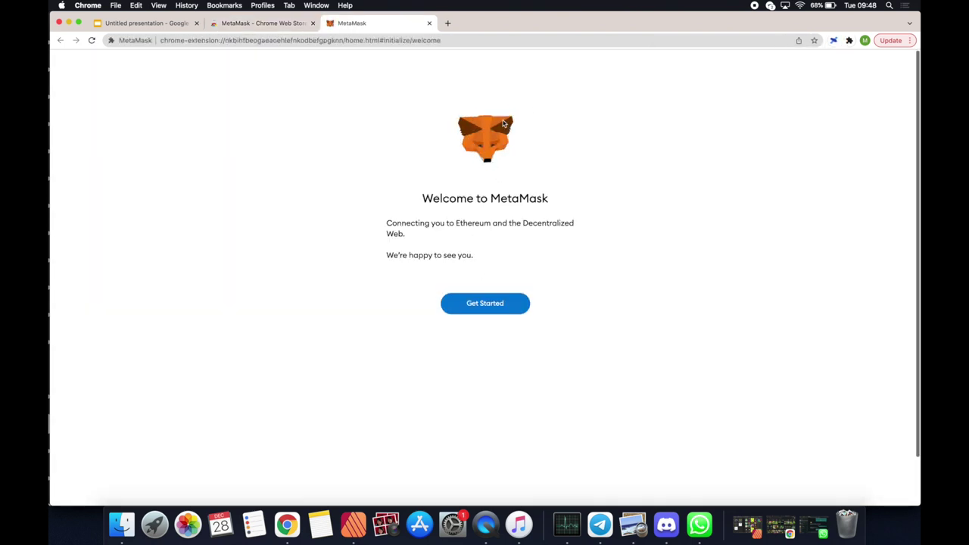
Create a new MetaMask wallet with a confirmed password, agreeing to usage data and Terms of Use.
left_click(483, 301)
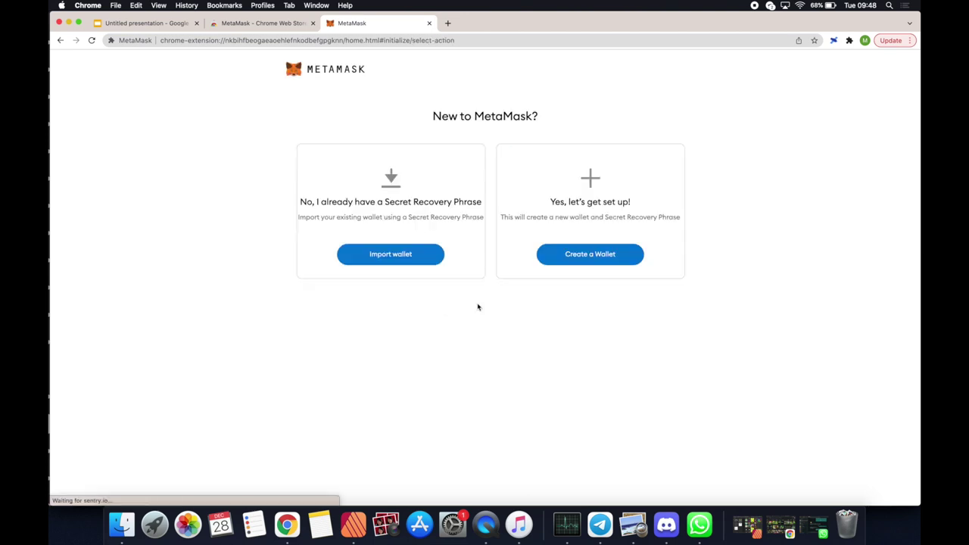
left_click(590, 254)
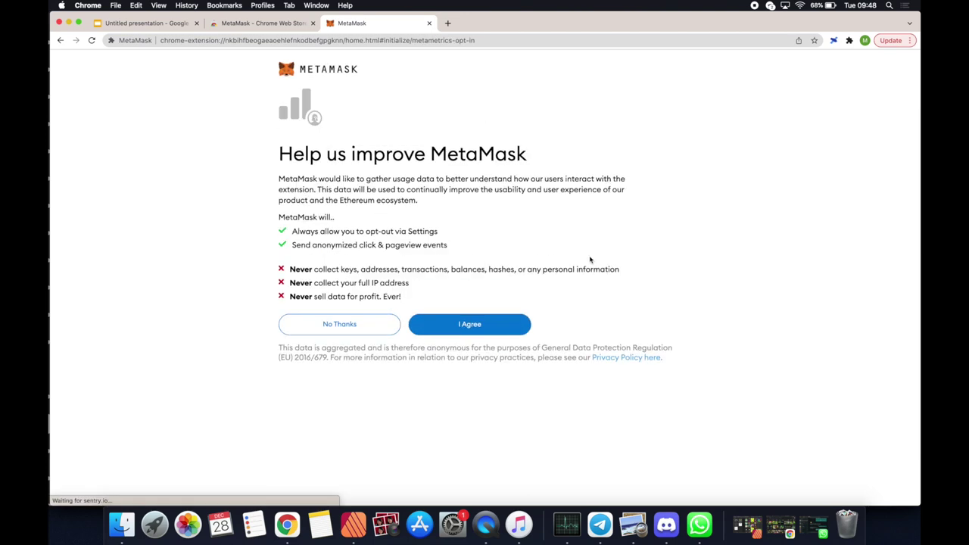
left_click(466, 326)
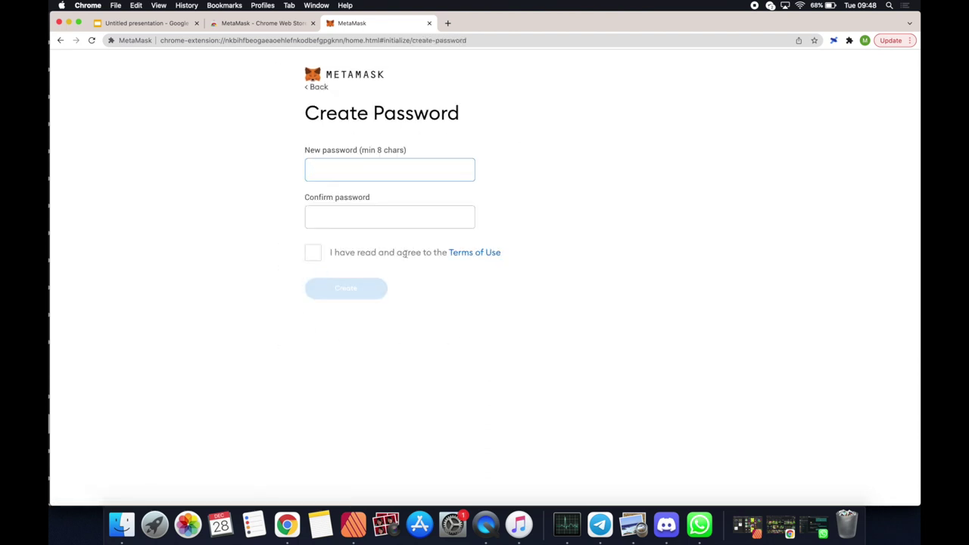
type("a")
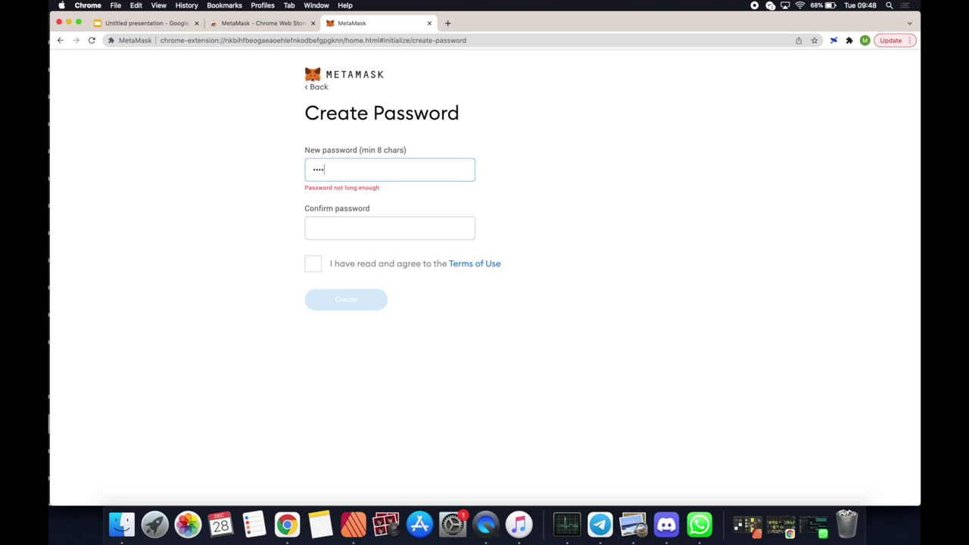
type("a")
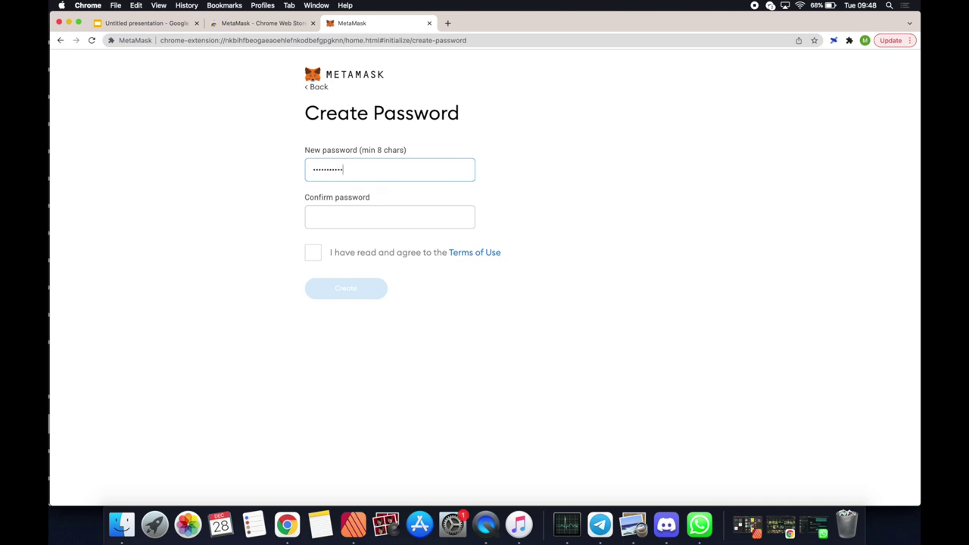
left_click(363, 218)
type("a")
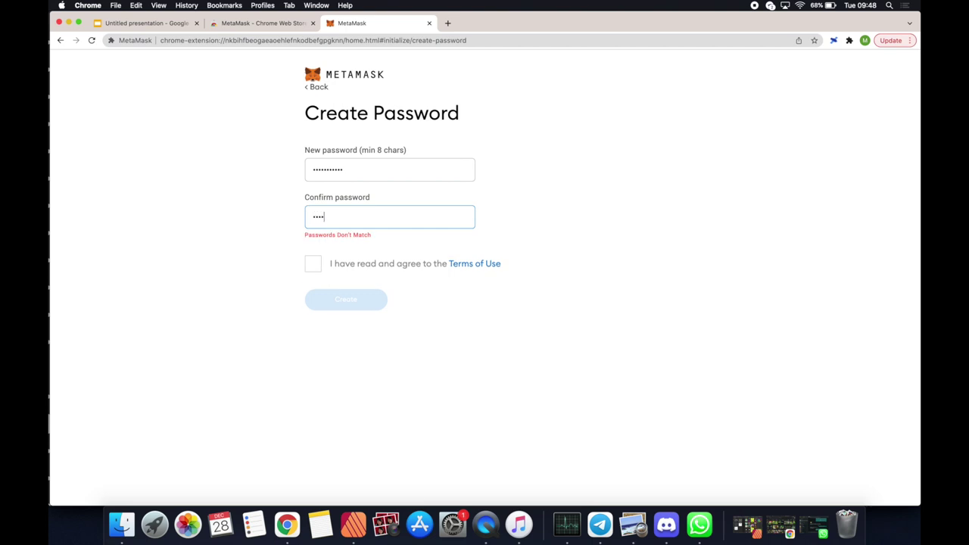
type("a")
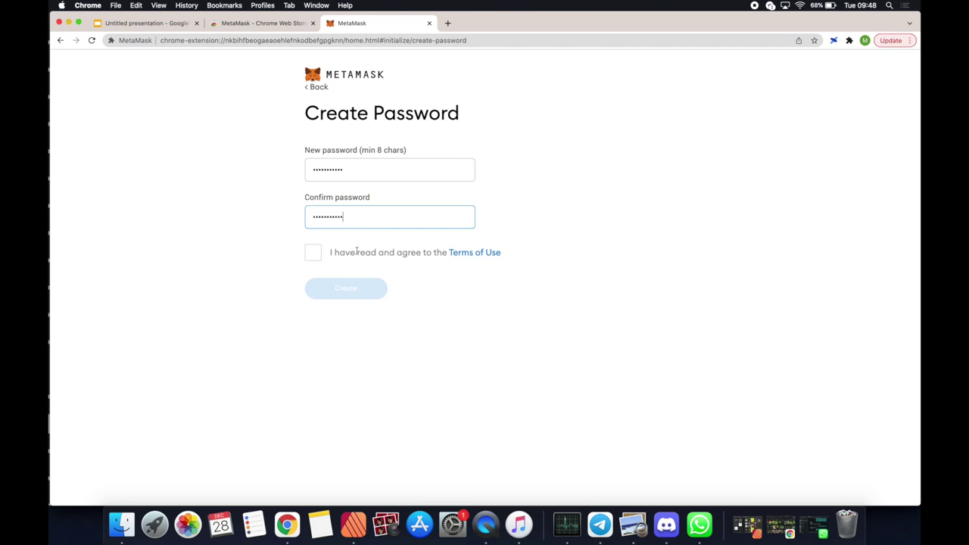
left_click(314, 253)
left_click(337, 291)
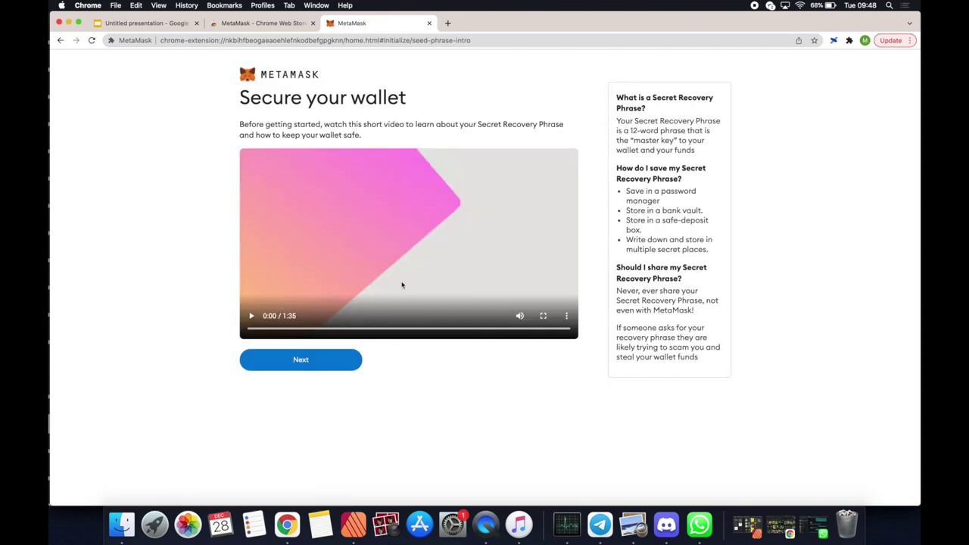
Postpone the recovery-phrase backup, dismiss the What's new notice, and open a new browser tab.
left_click(300, 361)
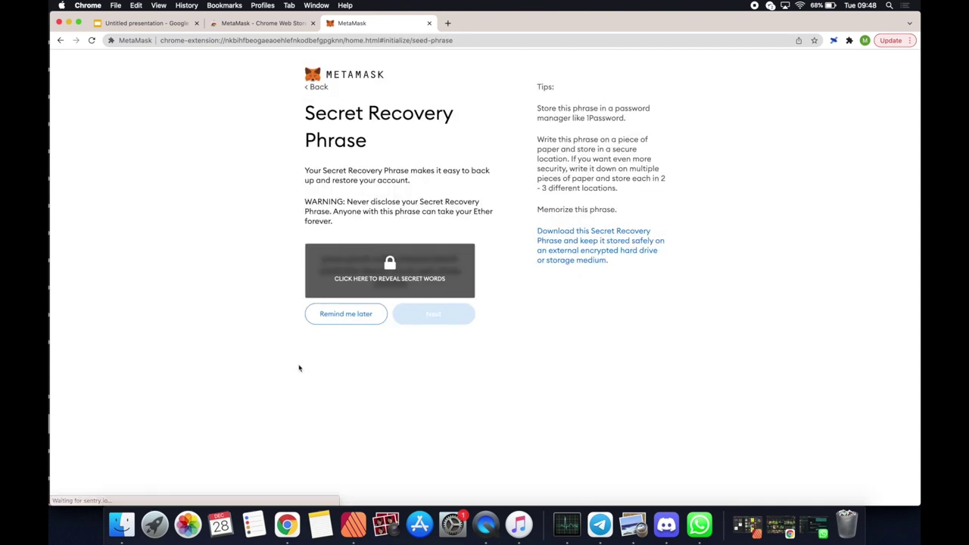
left_click(346, 315)
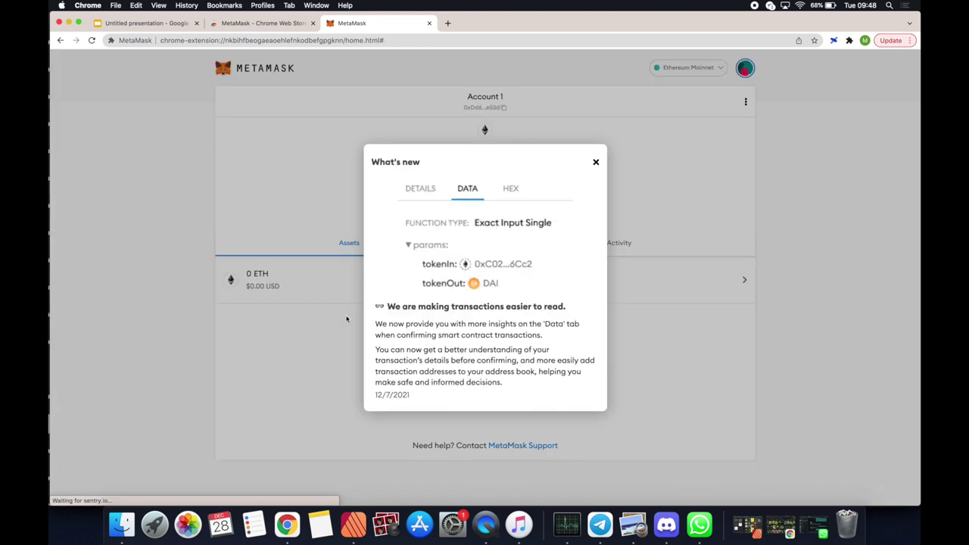
left_click(596, 164)
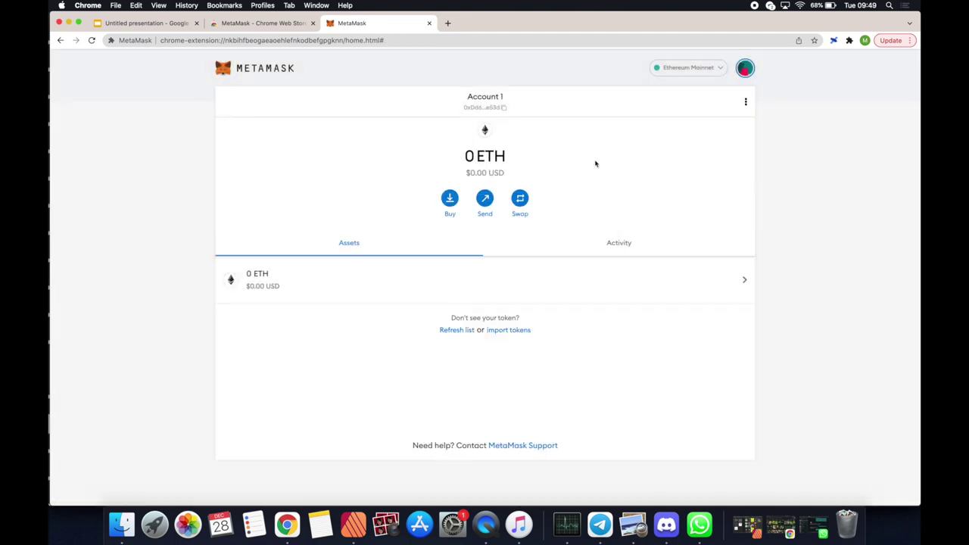
left_click(448, 23)
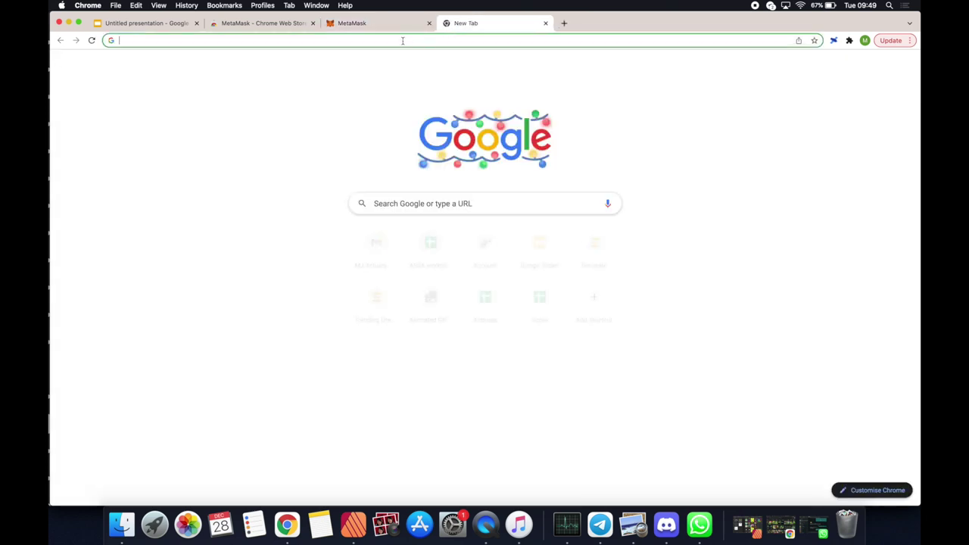
Search the web for 'opensea' and go to the OpenSea homepage.
type("opensea")
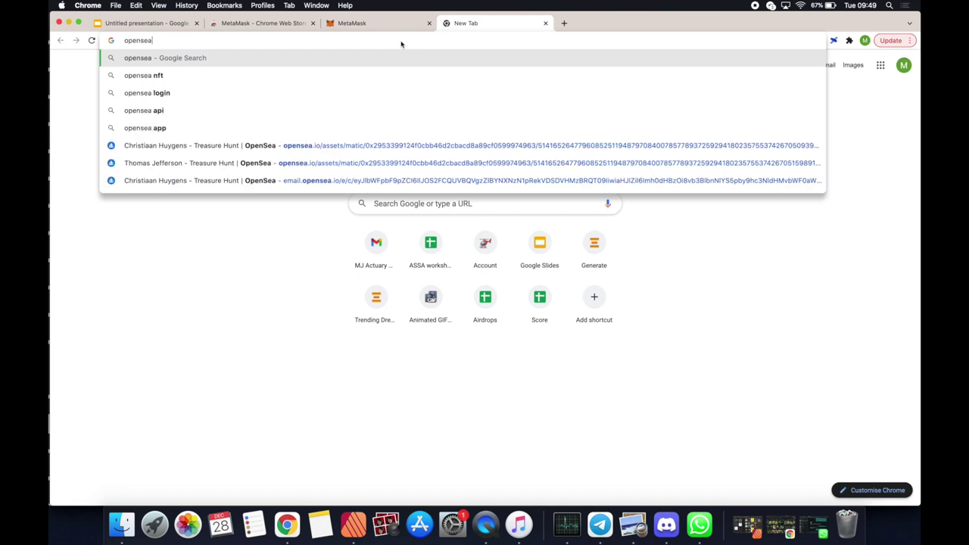
key("Return")
left_click(154, 157)
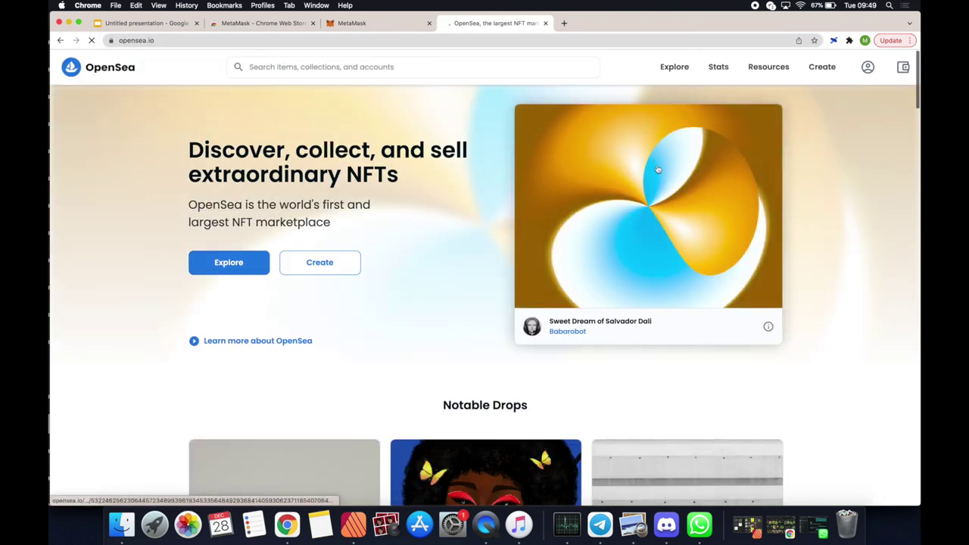
Search OpenSea for the creator's account name and open their profile.
left_click(319, 67)
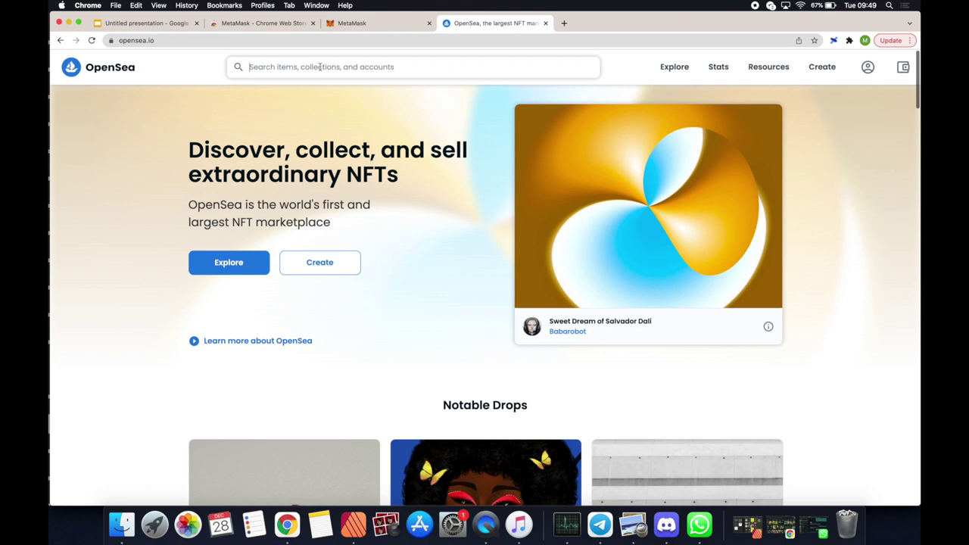
type("Mj the f")
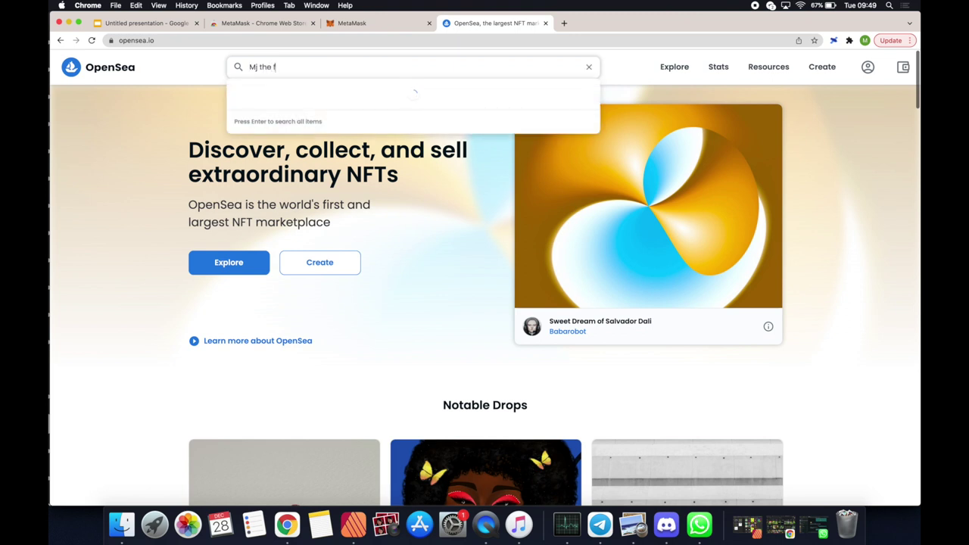
type("ellow actuary")
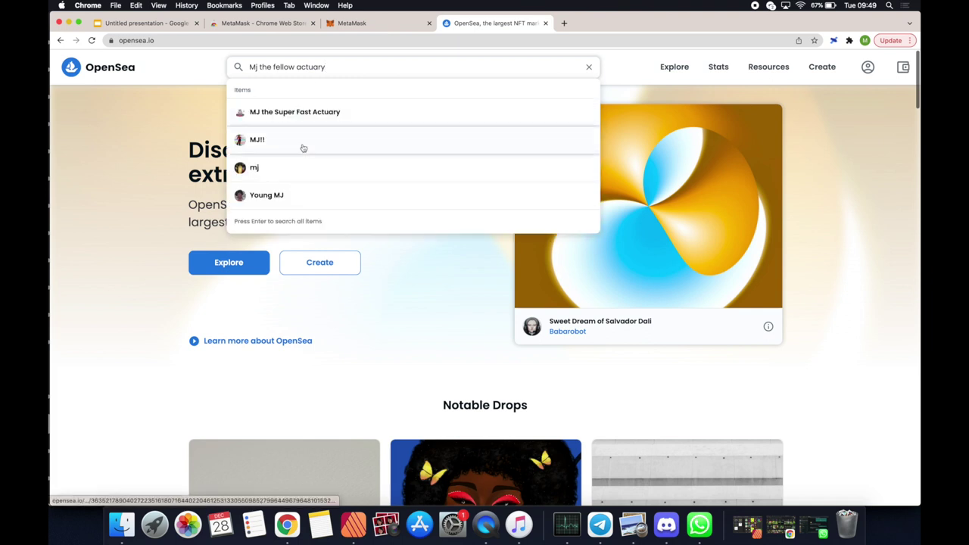
left_click(273, 66)
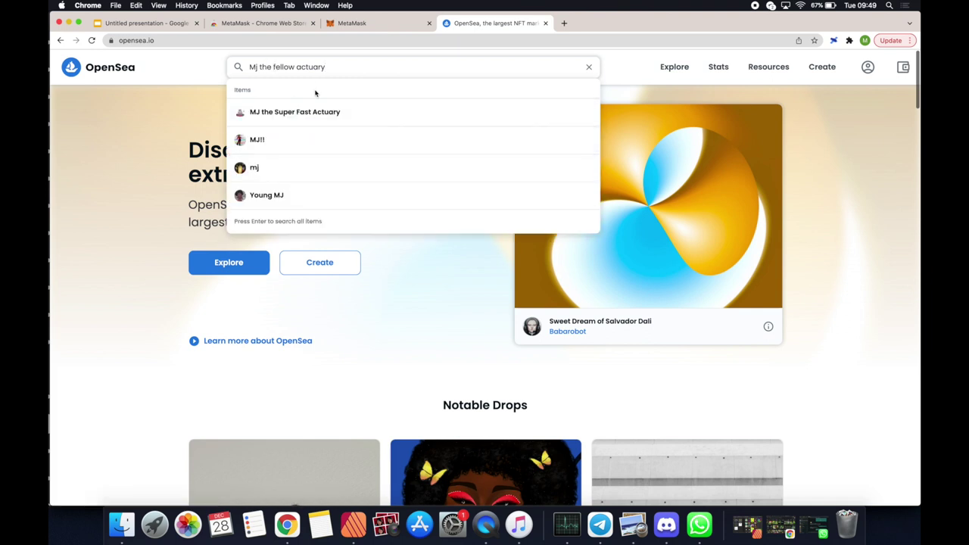
key("BackSpace")
key("BackSpace")
key("BackSpace")
key("BackSpace")
key("BackSpace")
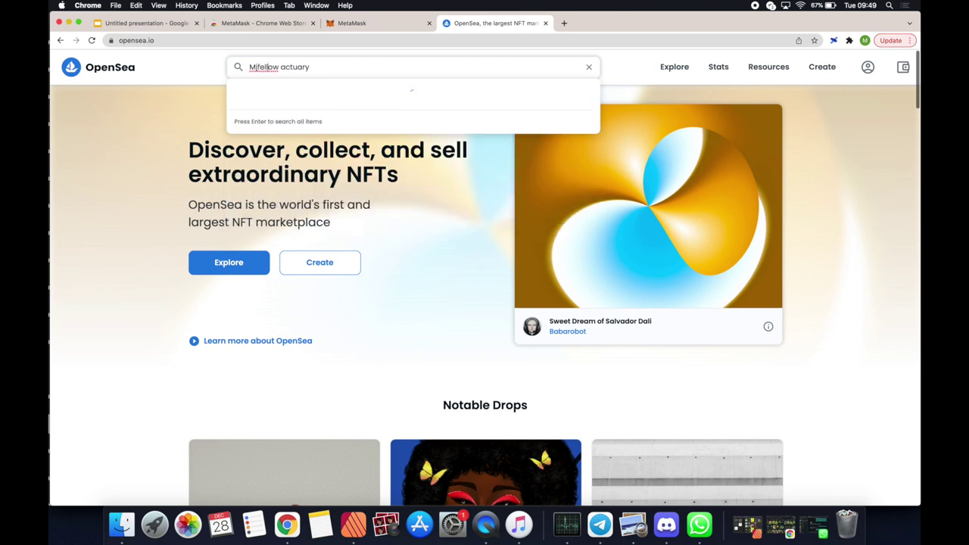
key("BackSpace")
left_click(277, 115)
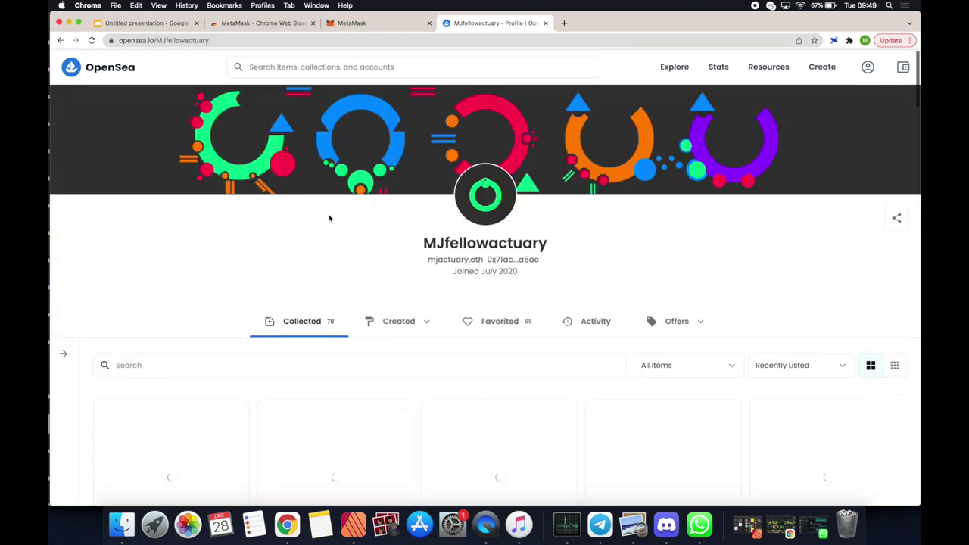
Open the MJ's Airdrop Club item from the creator's profile.
scroll(530, 228, "down", 5)
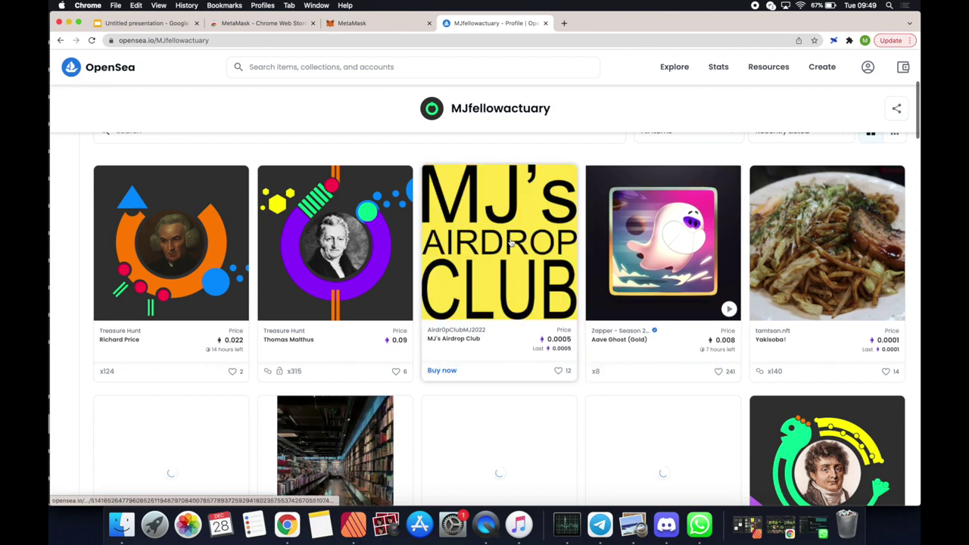
scroll(497, 246, "down", 1)
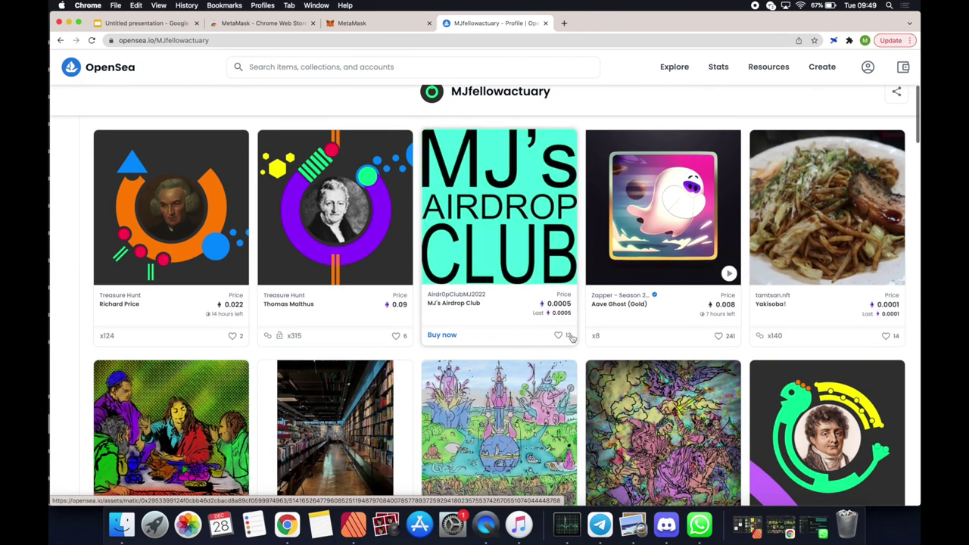
scroll(560, 325, "down", 5)
scroll(572, 338, "up", 5)
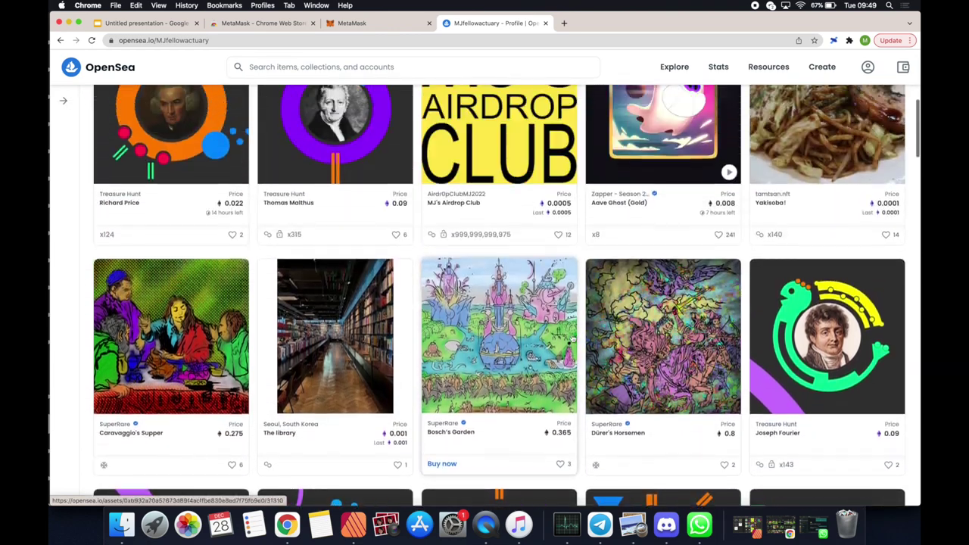
left_click(502, 225)
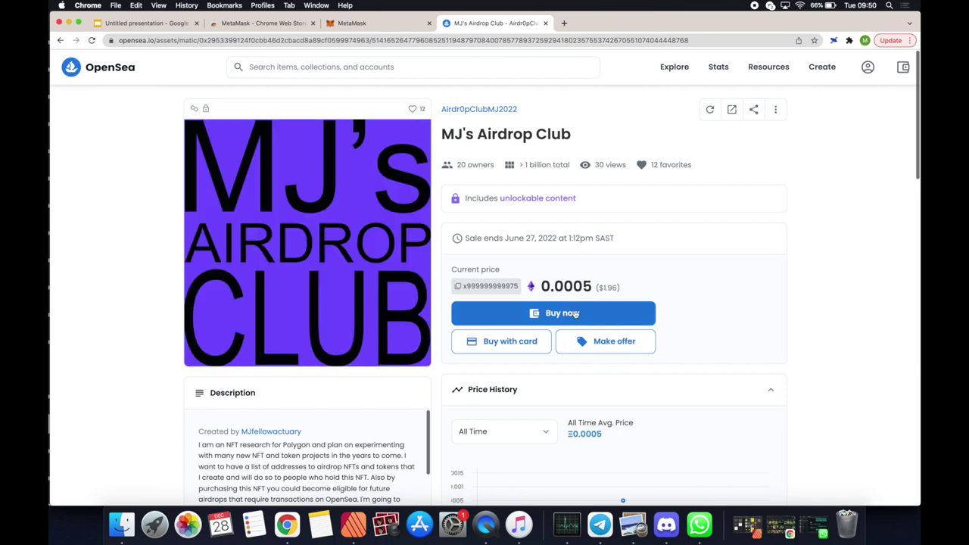
Connect the MetaMask wallet to OpenSea through the Buy with card option.
left_click(904, 67)
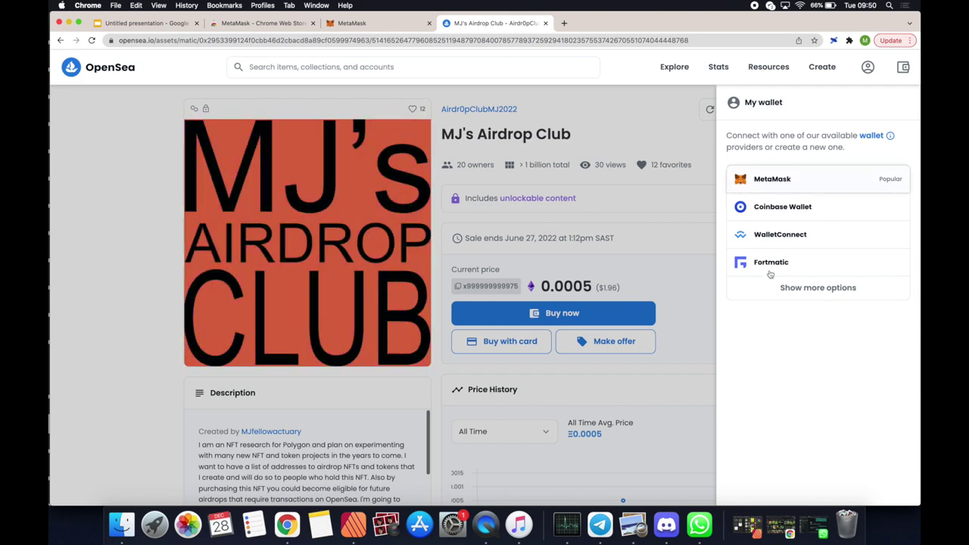
left_click(679, 372)
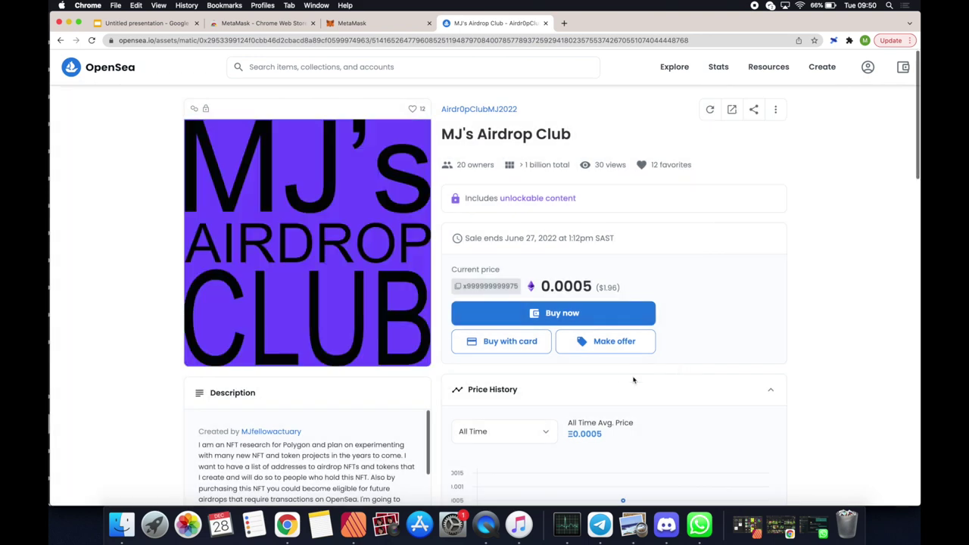
left_click(502, 351)
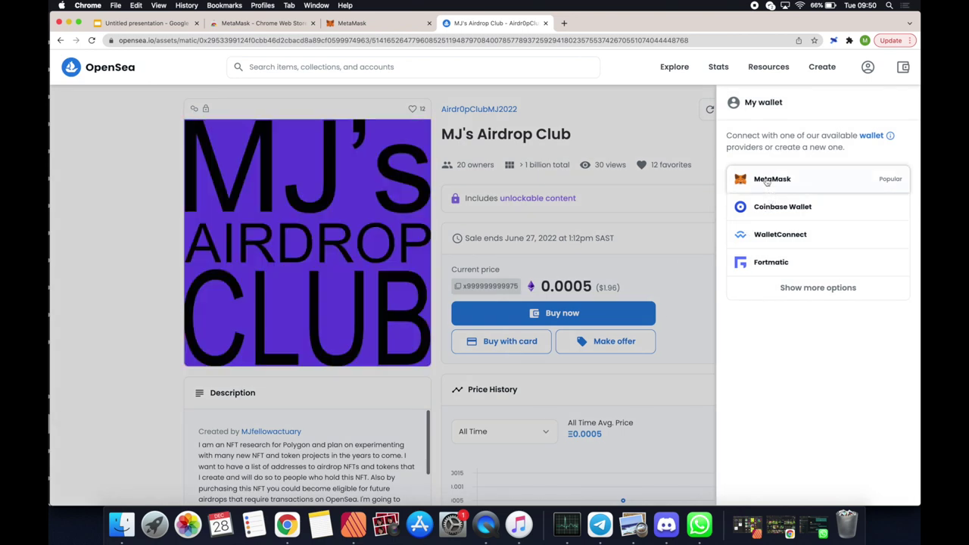
left_click(767, 179)
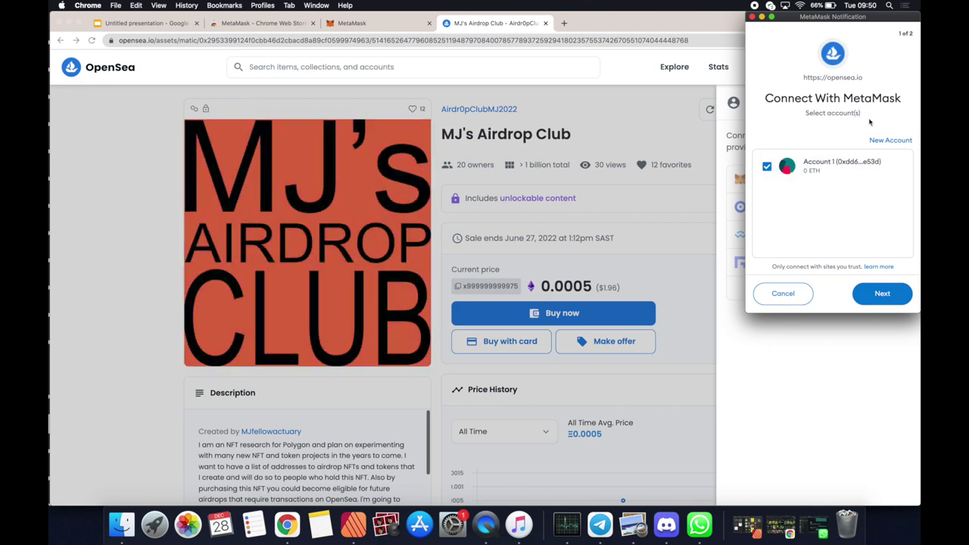
left_click(880, 294)
left_click(878, 295)
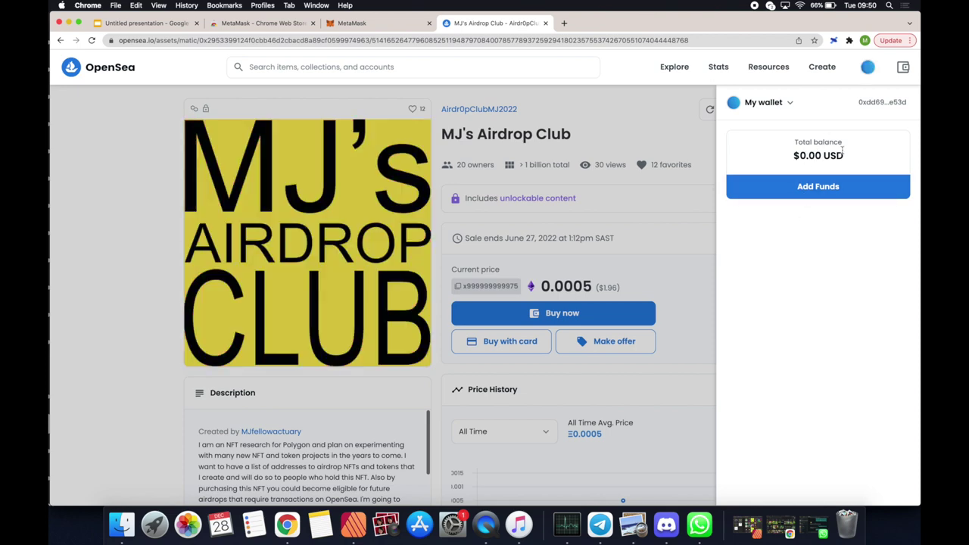
Open the wallet panel showing $0.00 USD and start adding funds.
left_click(698, 285)
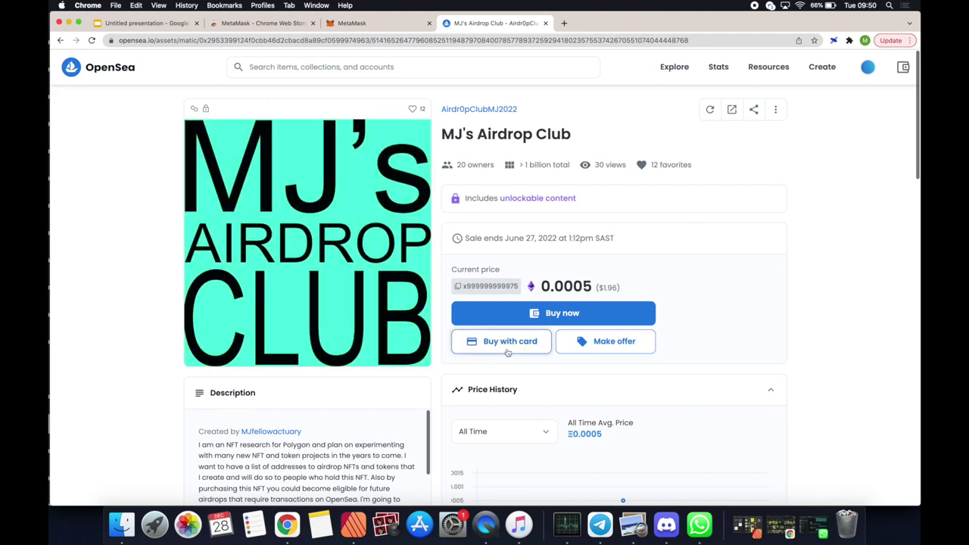
left_click(902, 68)
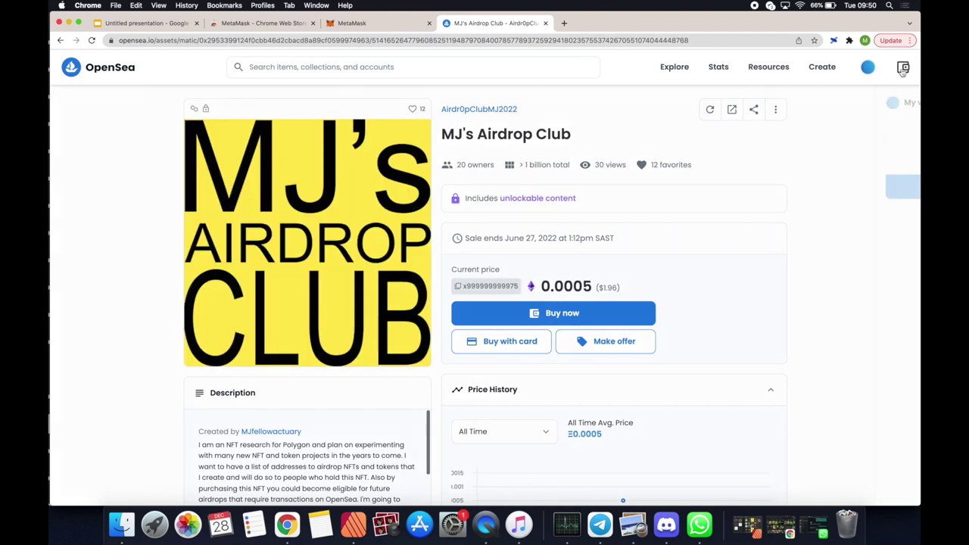
left_click(806, 189)
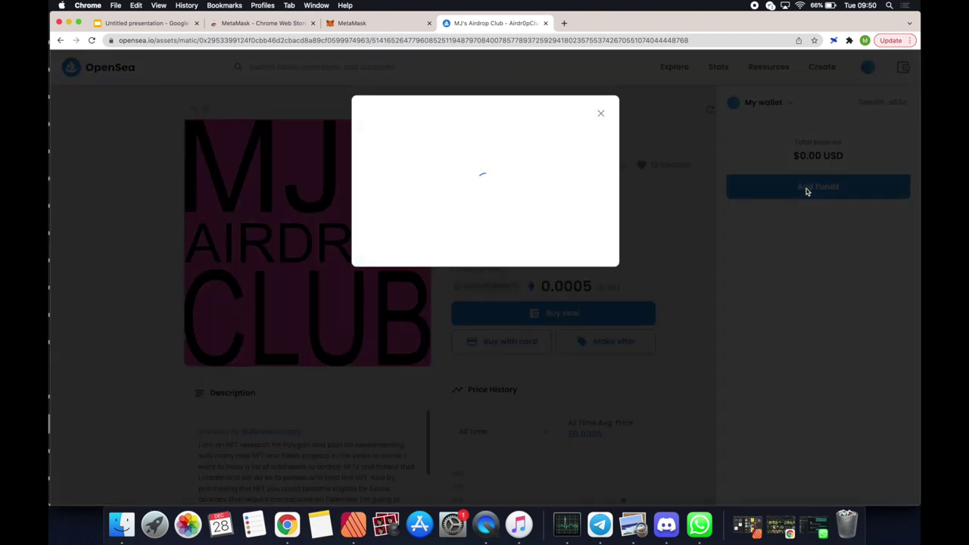
Switch to buying with card and select ETH - Ethereum (Polygon) as the currency.
left_click(548, 146)
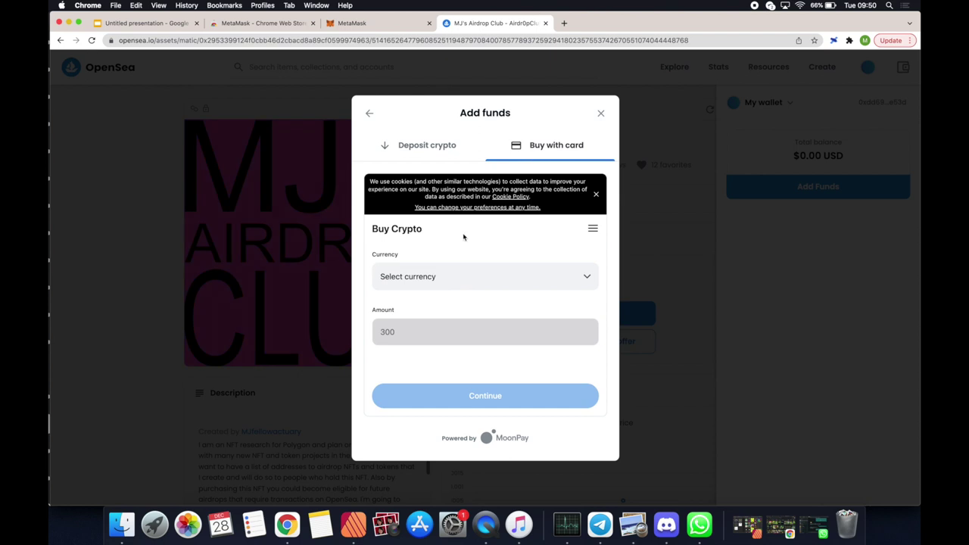
left_click(436, 281)
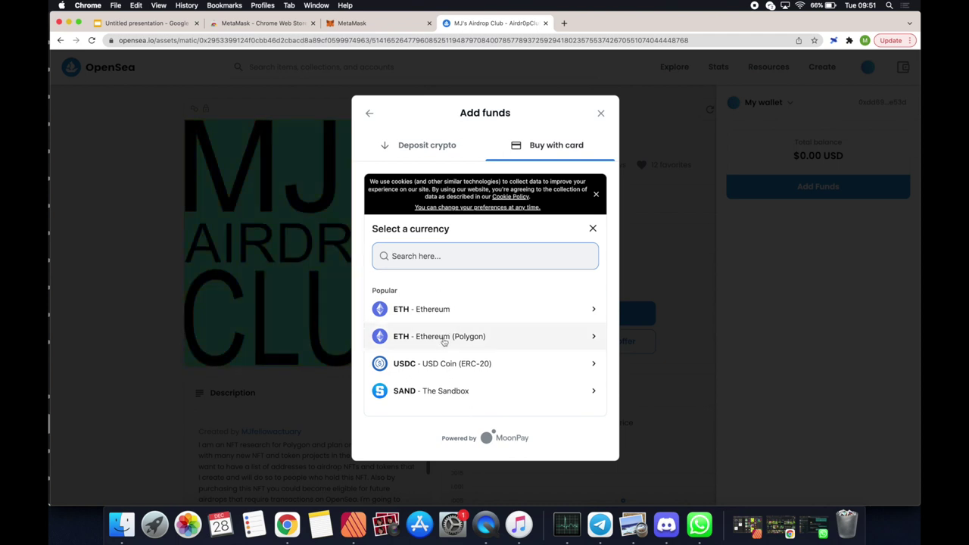
scroll(436, 340, "down", 2)
scroll(436, 340, "down", 1)
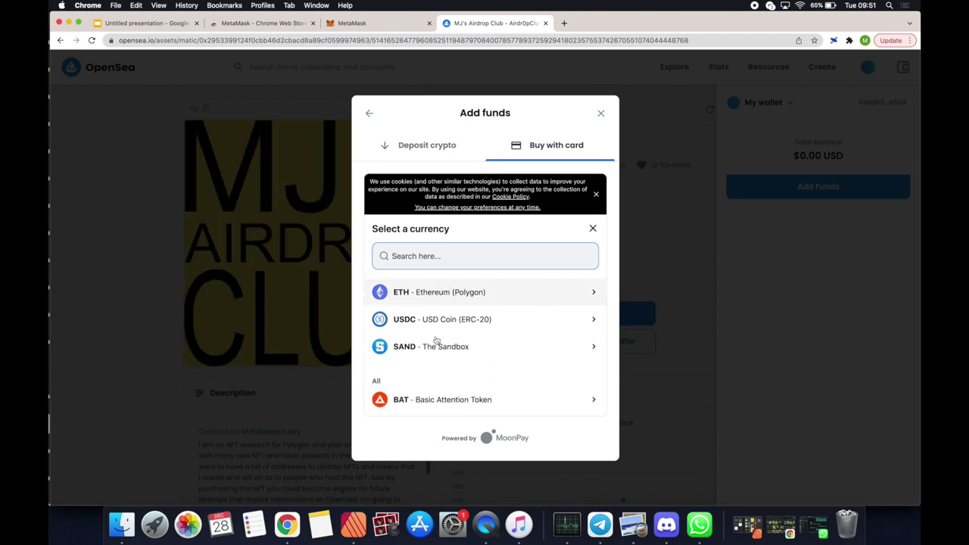
scroll(432, 337, "up", 3)
type("matic")
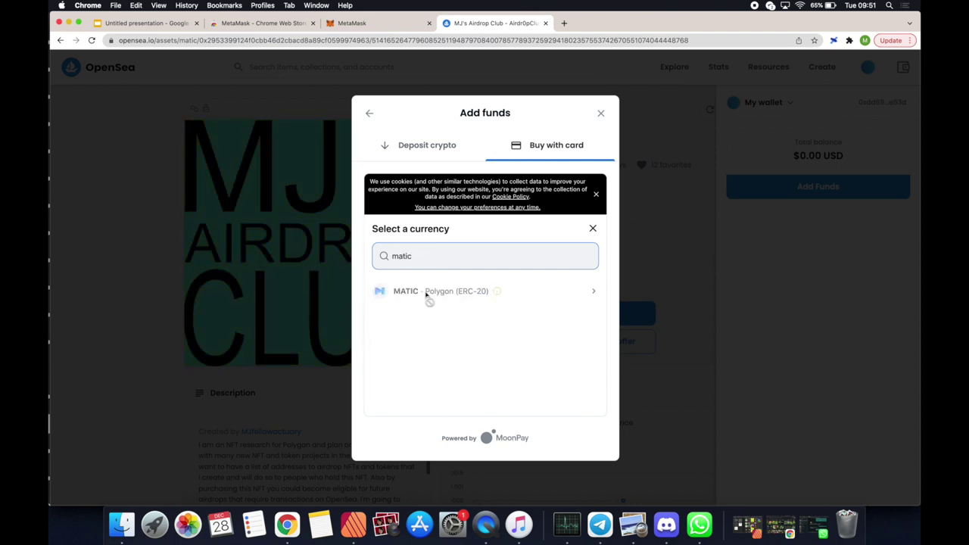
left_click(562, 289)
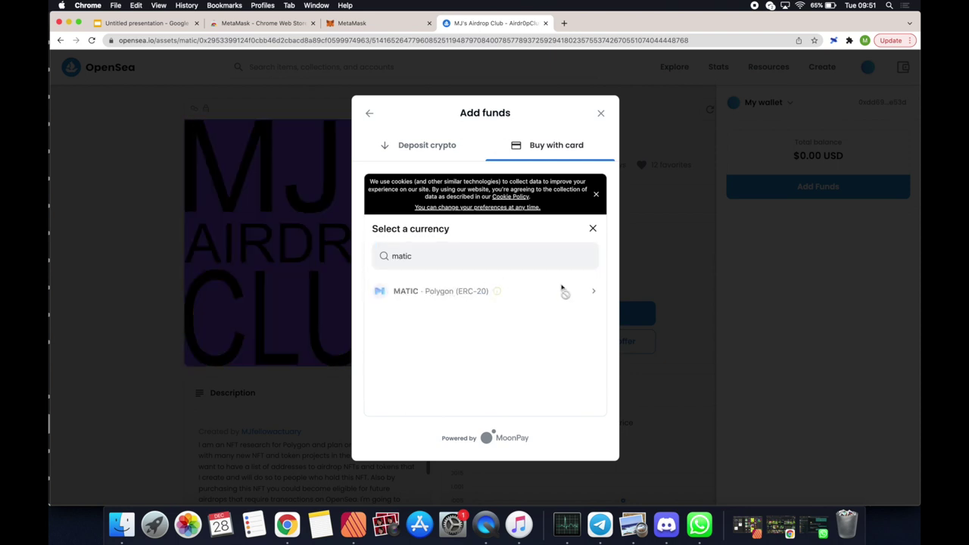
left_click(426, 264)
left_click_drag(419, 255, 394, 259)
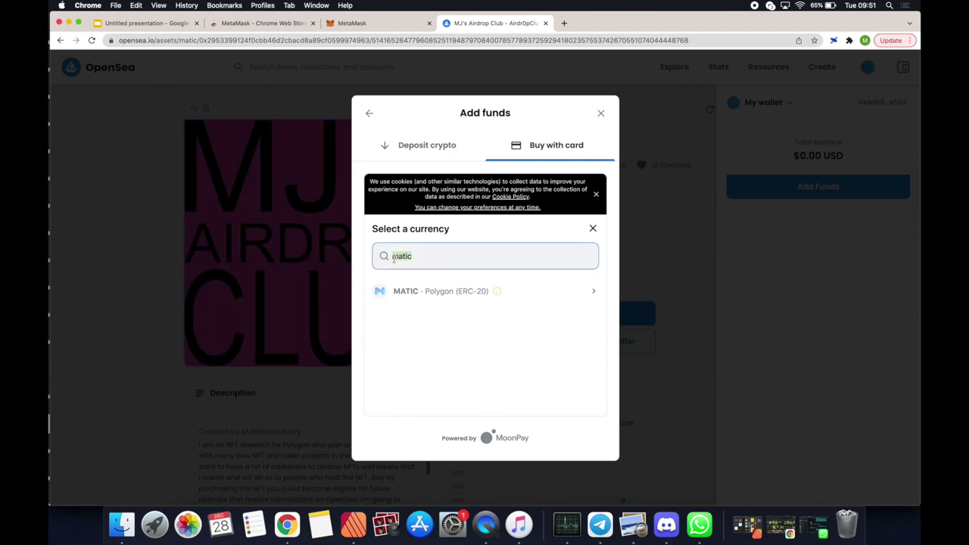
key("BackSpace")
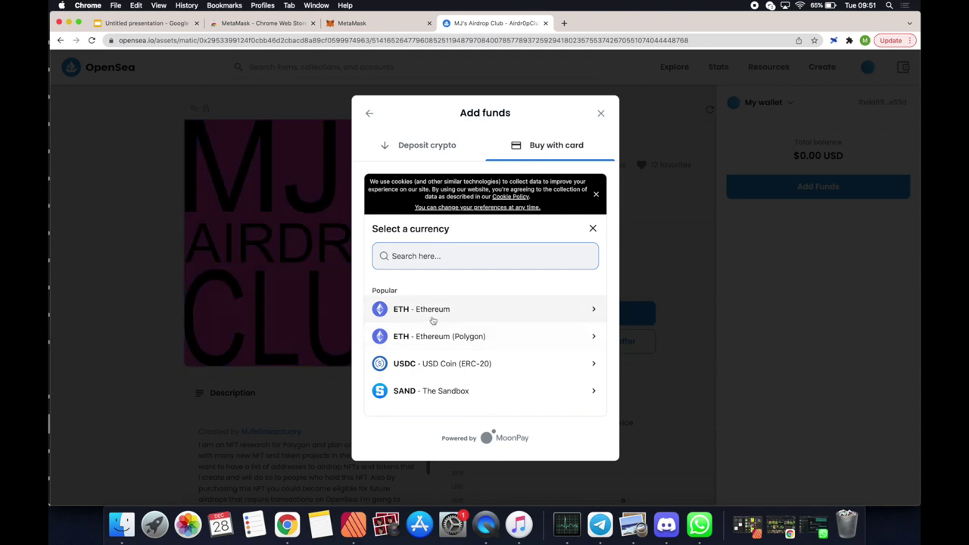
left_click(431, 344)
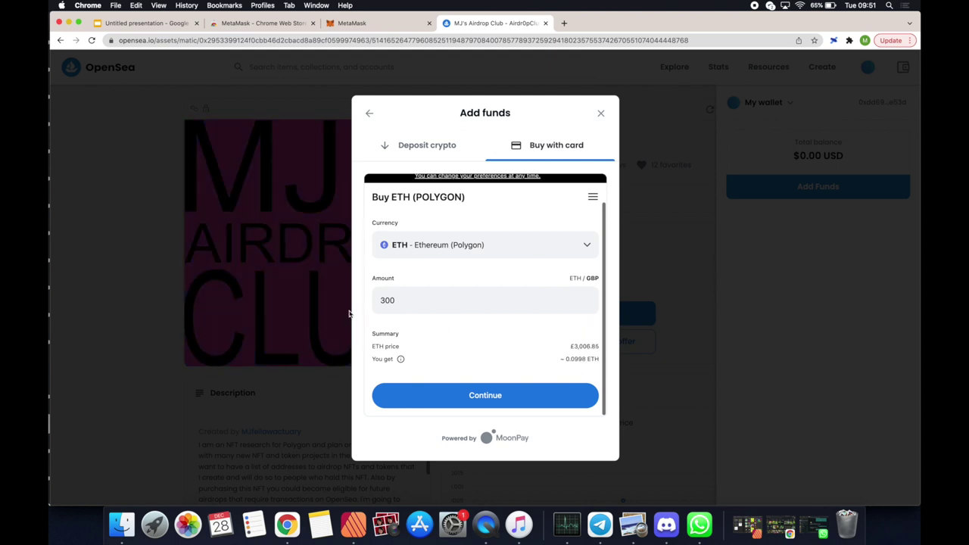
Set the purchase amount to 30 GBP and continue to the wallet address step.
left_click(398, 302)
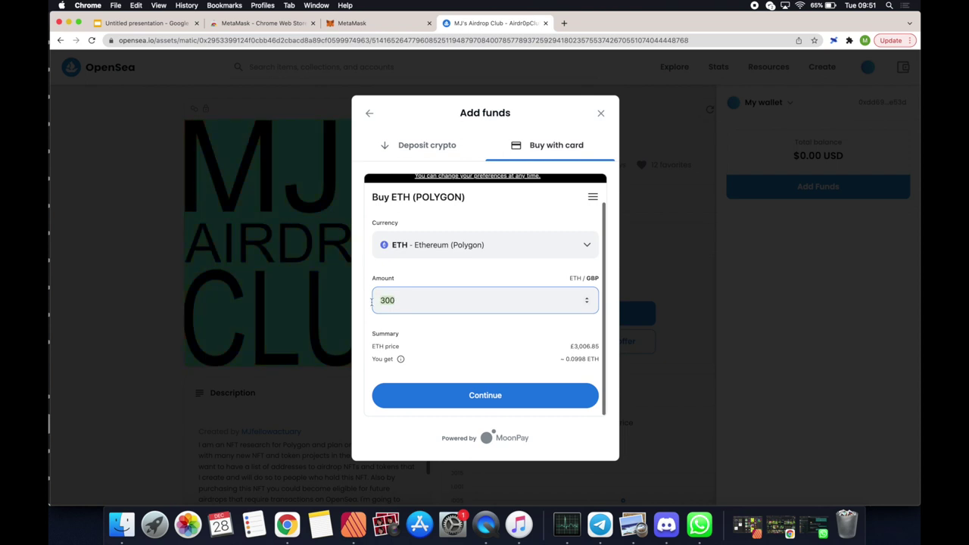
left_click_drag(394, 301, 372, 301)
type("10")
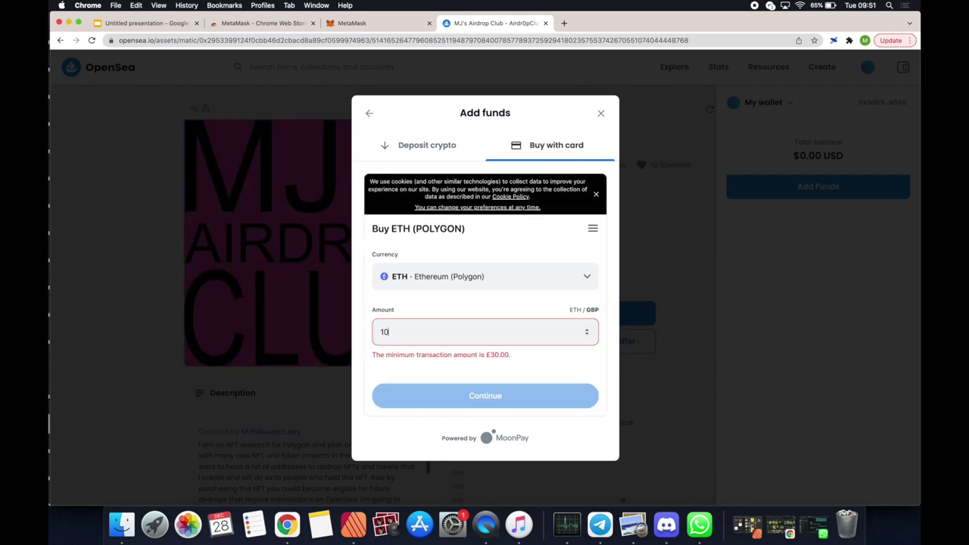
key("BackSpace")
key("BackSpace")
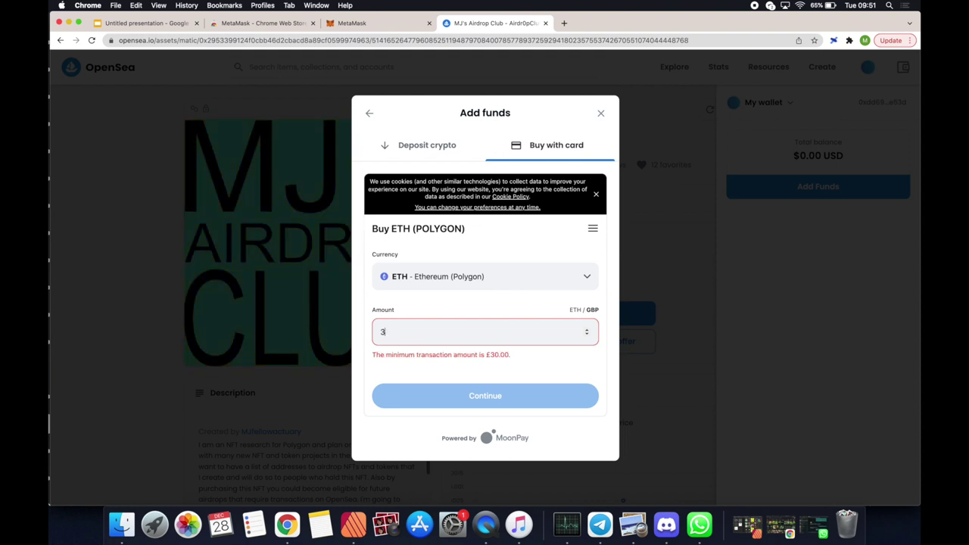
type("0")
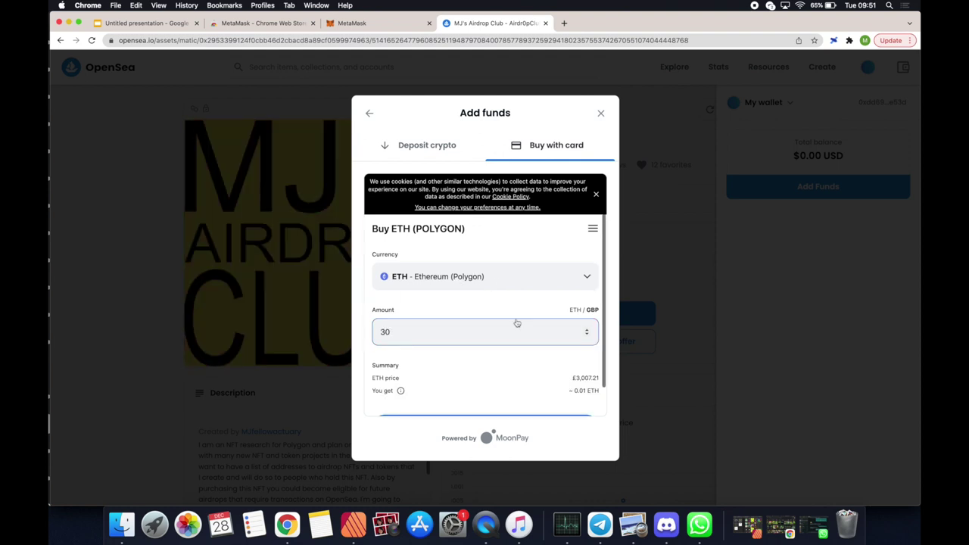
scroll(506, 318, "down", 1)
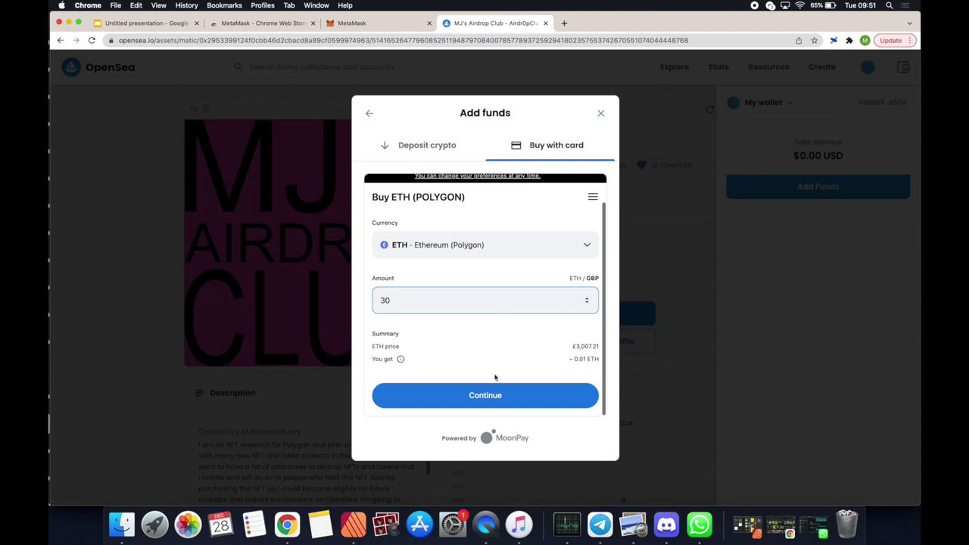
left_click(469, 396)
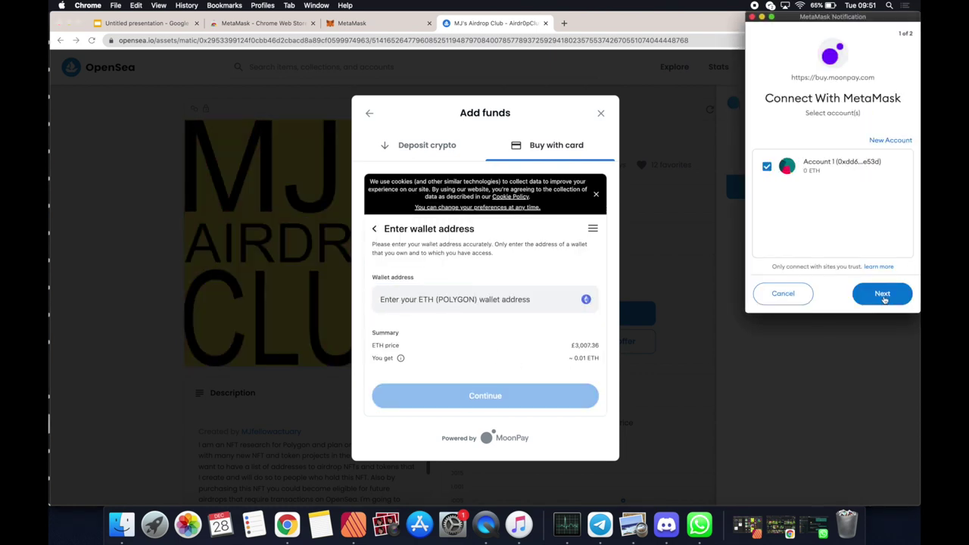
Connect MetaMask to MoonPay and continue to the email field.
left_click(880, 294)
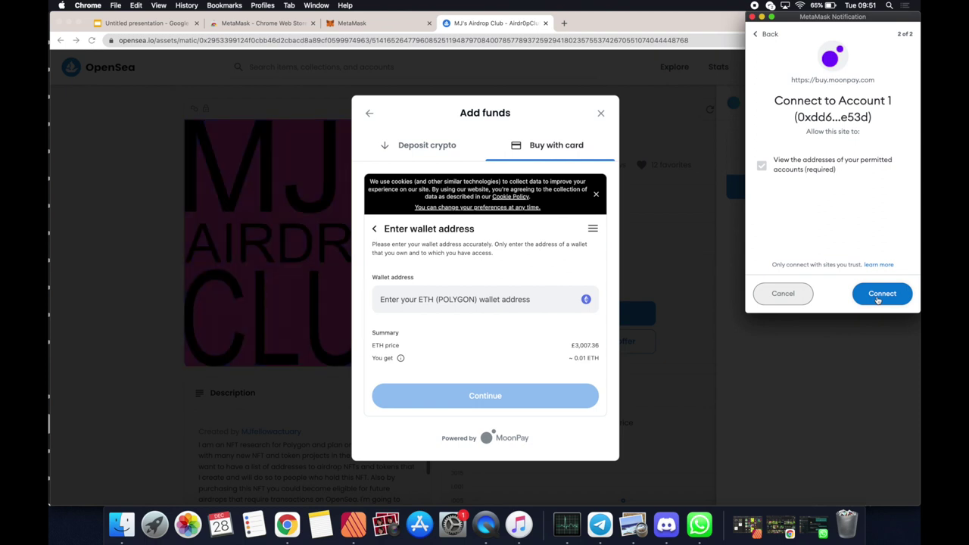
left_click(880, 293)
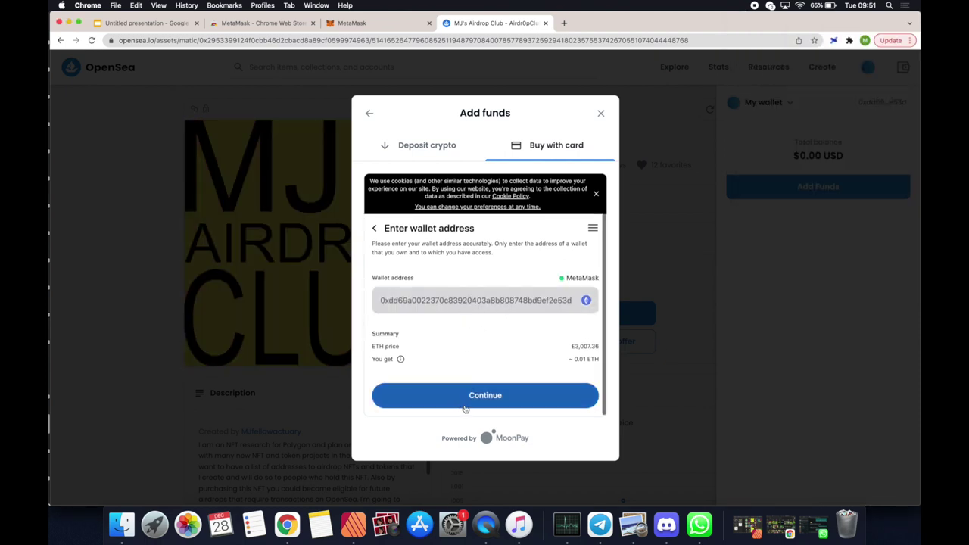
left_click(486, 399)
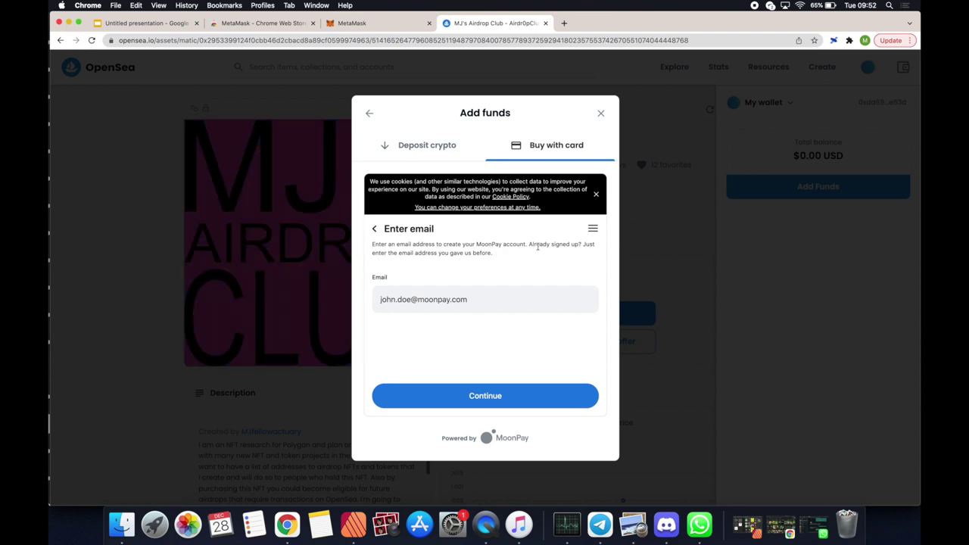
left_click(444, 306)
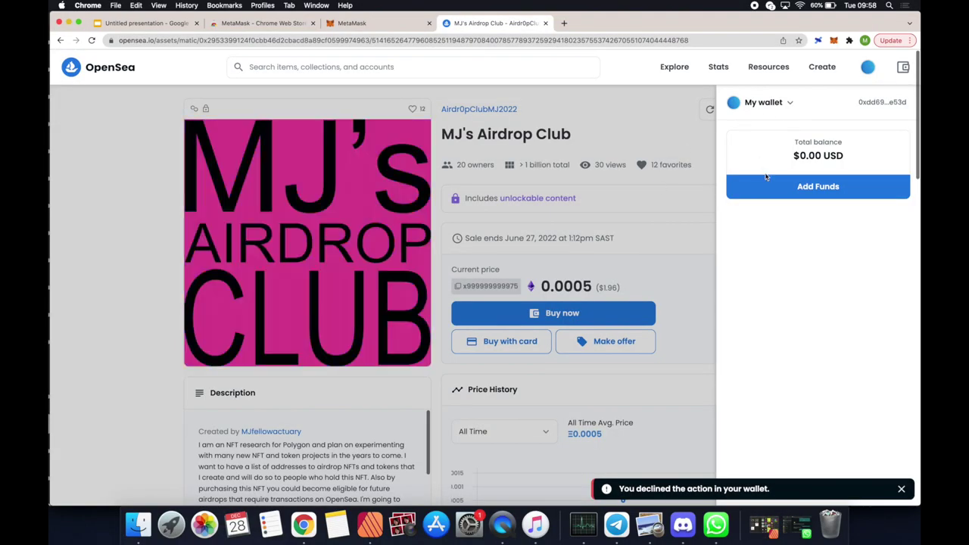
Refresh wallet funds with a MetaMask signature, revealing 0.01 ETH on Polygon ($39.21).
left_click(769, 104)
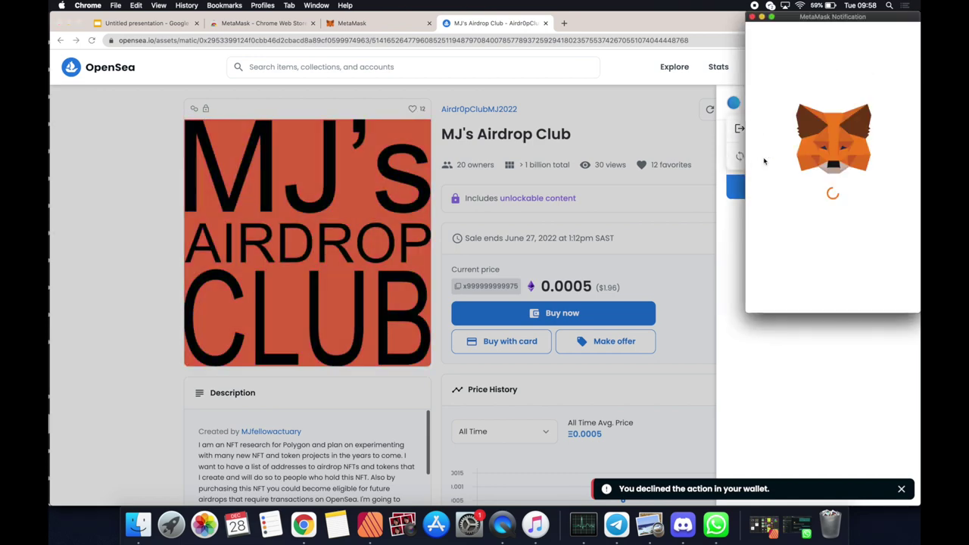
left_click(868, 289)
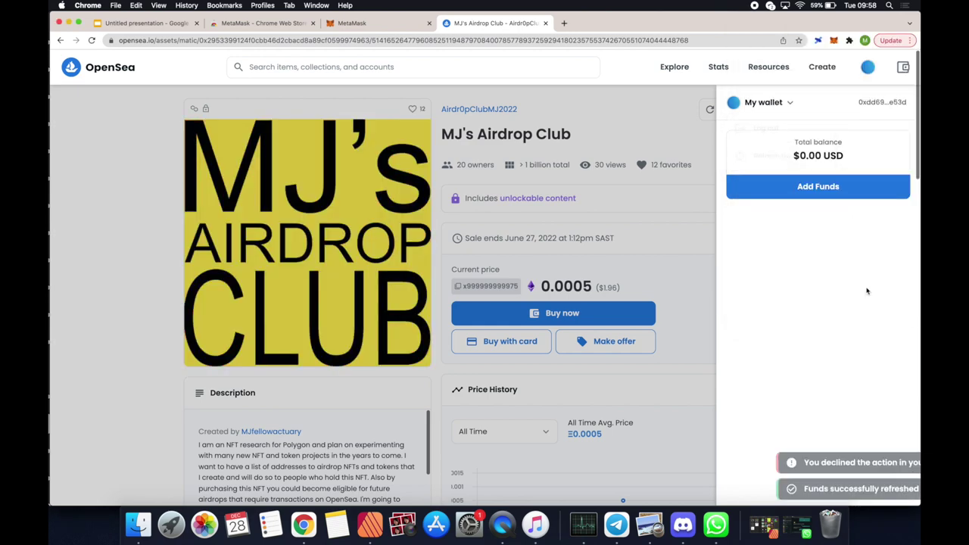
left_click(820, 187)
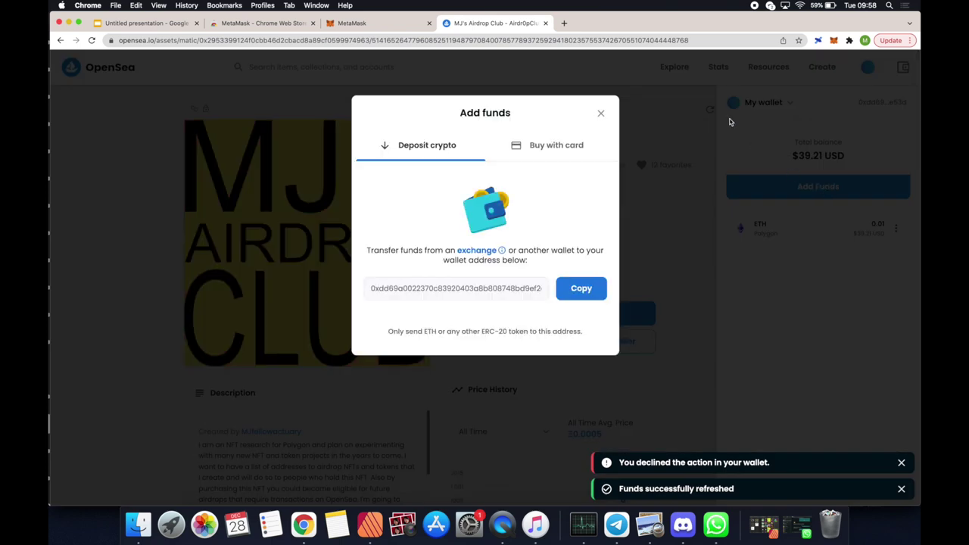
left_click(601, 114)
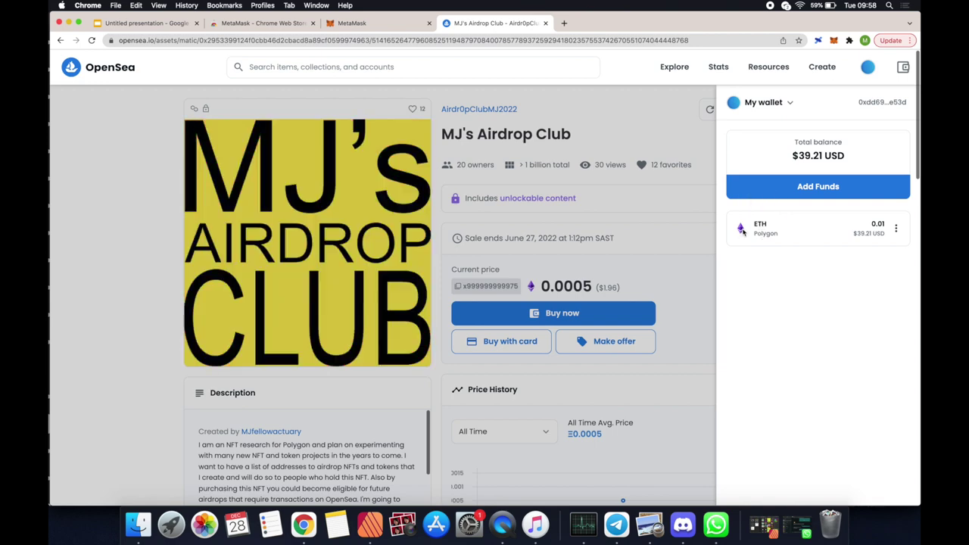
Start the wallet-funded purchase, accept the collection warning and terms, and confirm checkout.
left_click(672, 303)
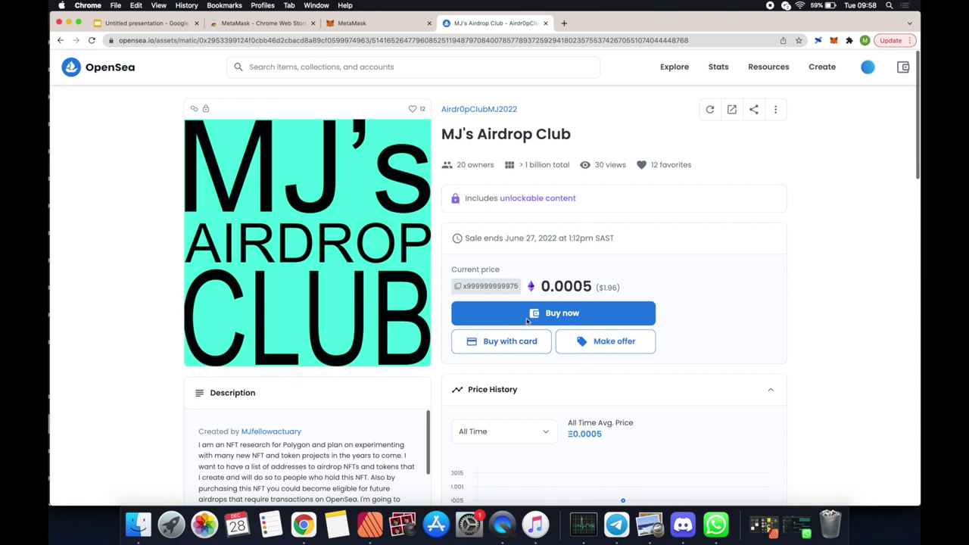
left_click(557, 315)
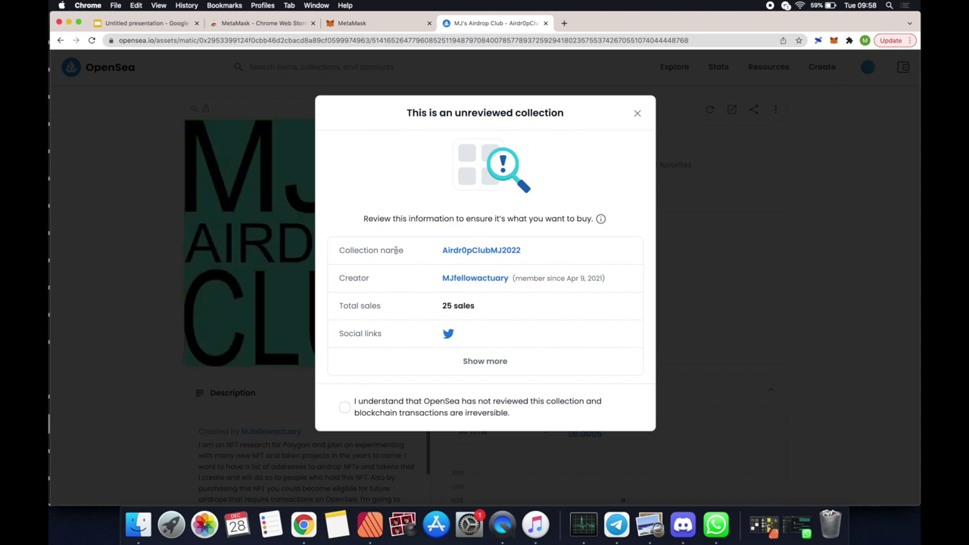
left_click(345, 409)
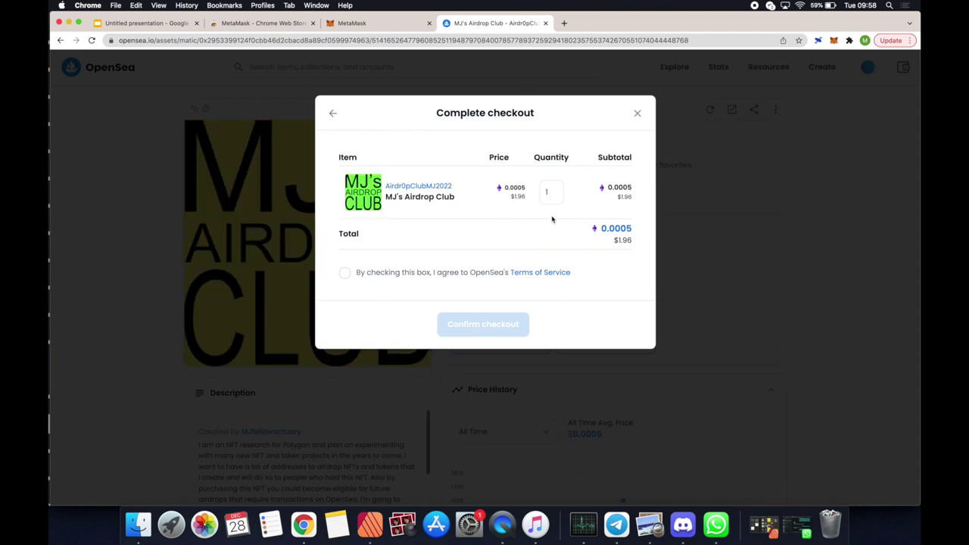
left_click(344, 273)
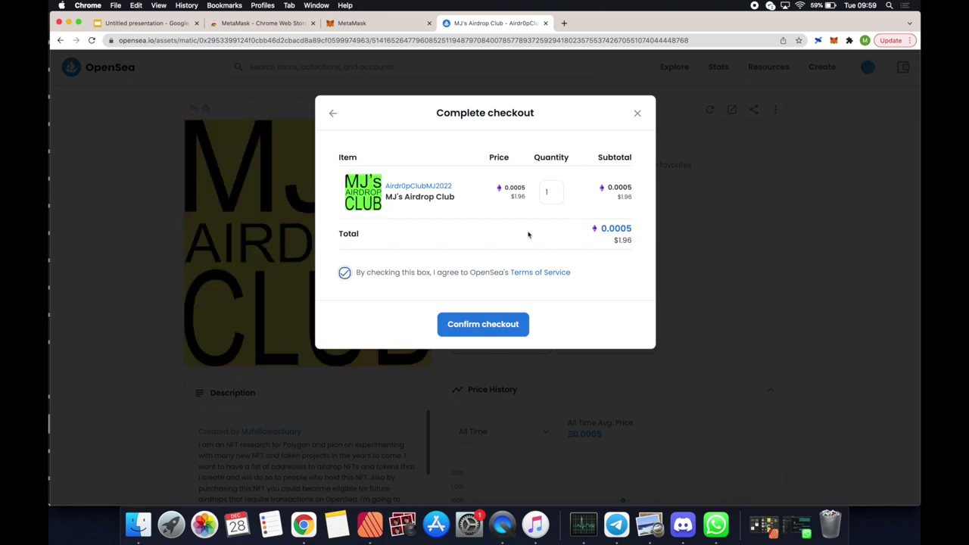
left_click(462, 325)
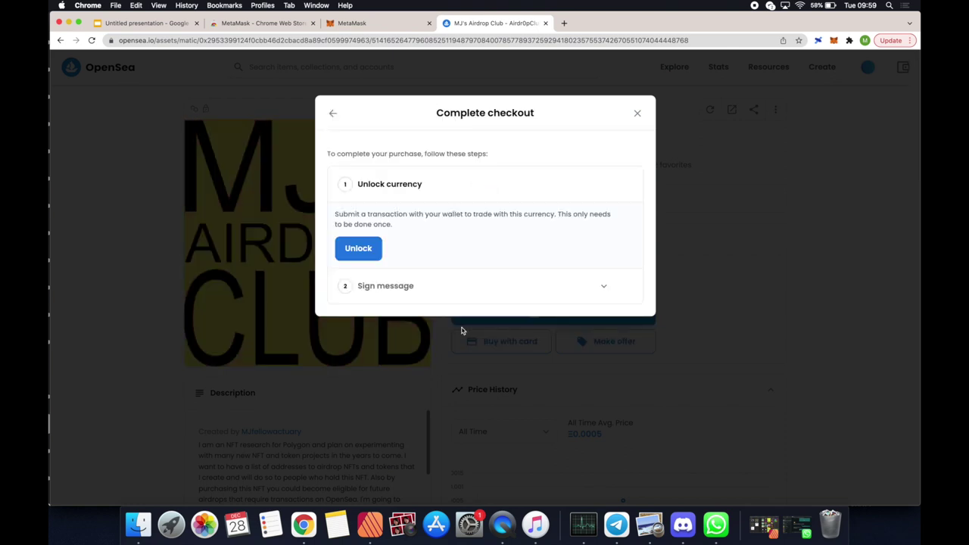
Unlock the currency and sign the checkout in MetaMask to complete the purchase.
left_click(359, 257)
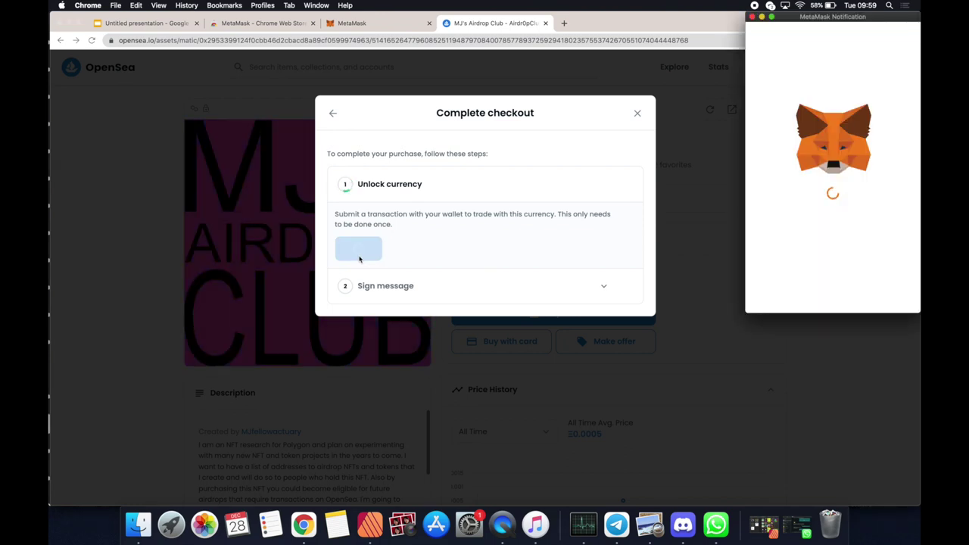
left_click(874, 294)
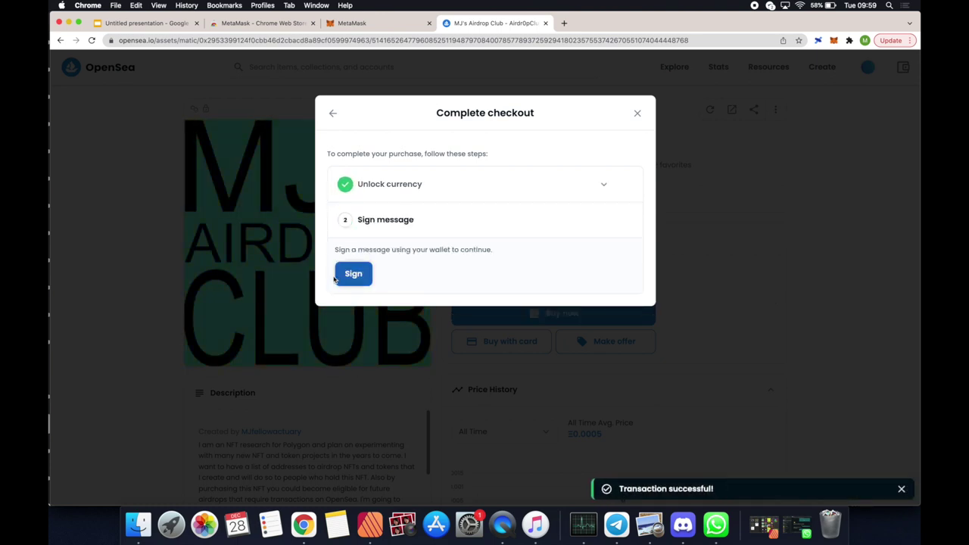
left_click(353, 275)
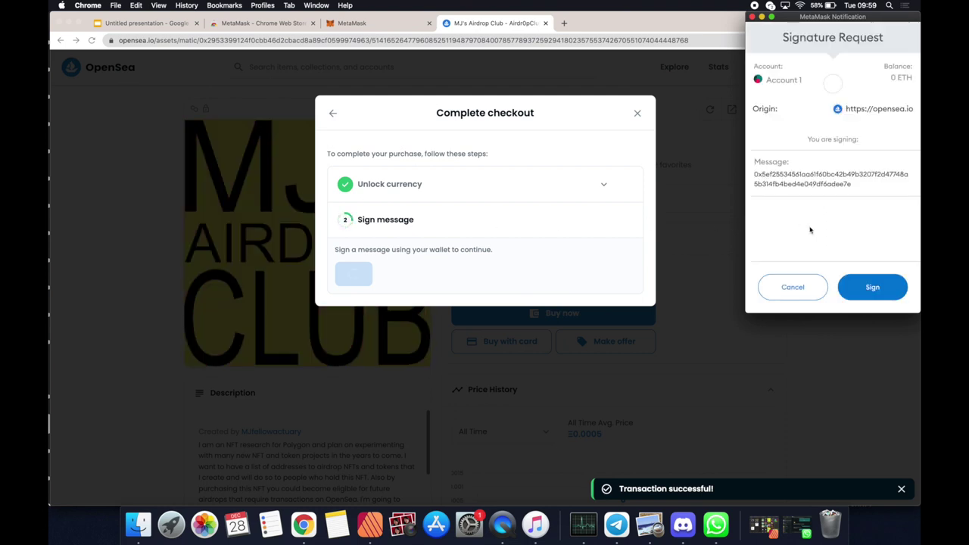
left_click(869, 286)
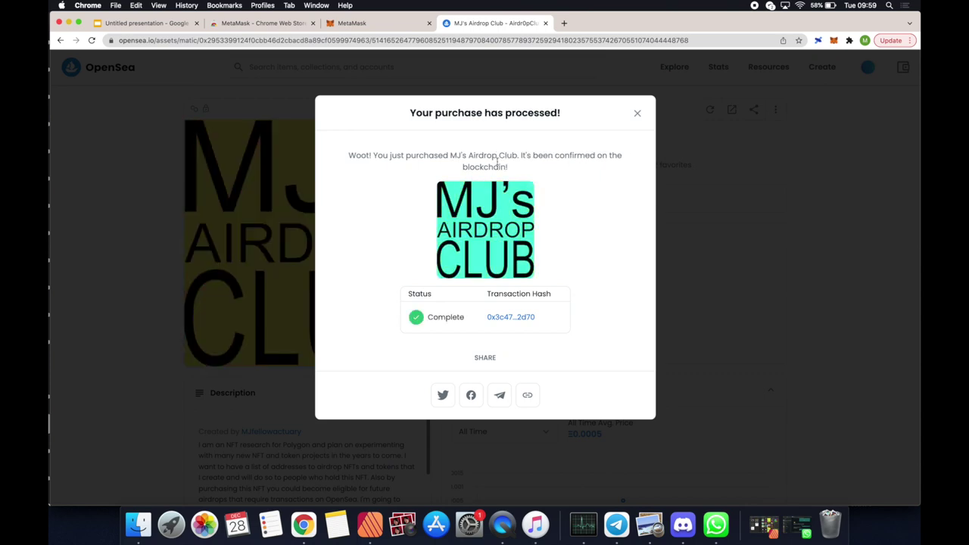
left_click(637, 114)
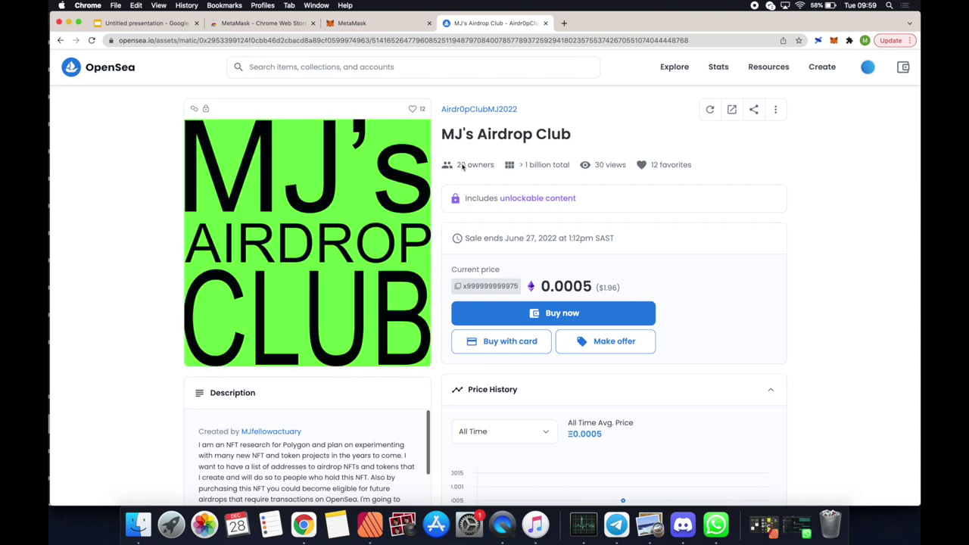
Browse the NFT's owners list and view one collector's profile.
left_click(464, 165)
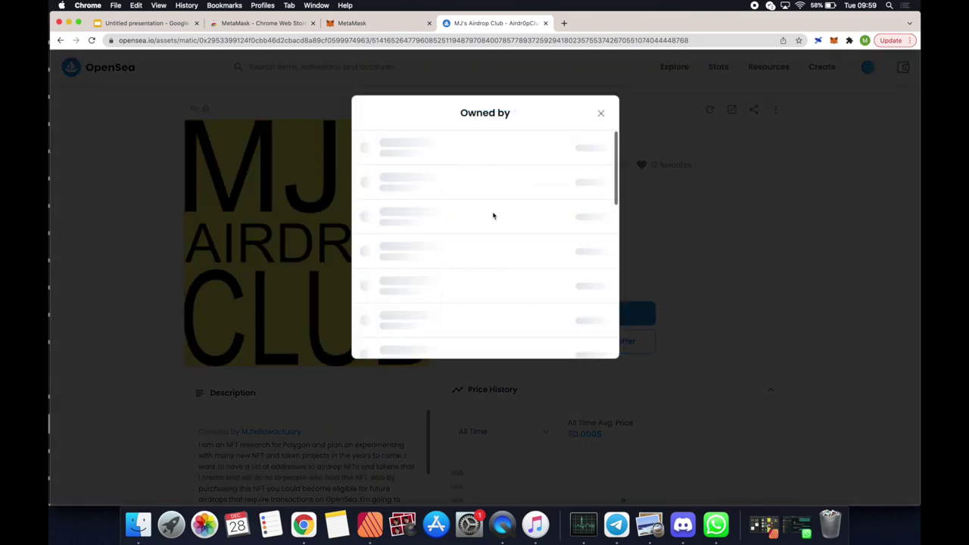
scroll(492, 217, "down", 1)
scroll(493, 216, "down", 5)
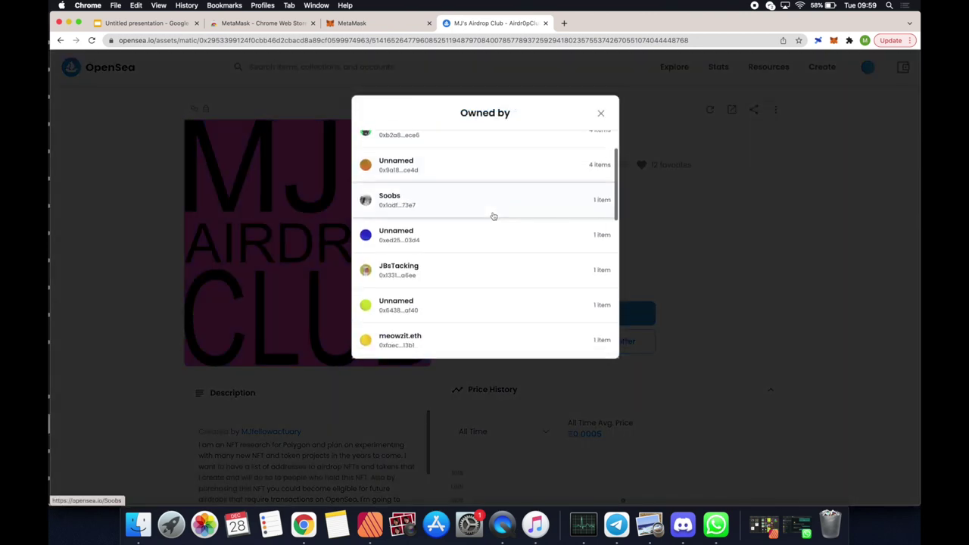
scroll(493, 217, "down", 5)
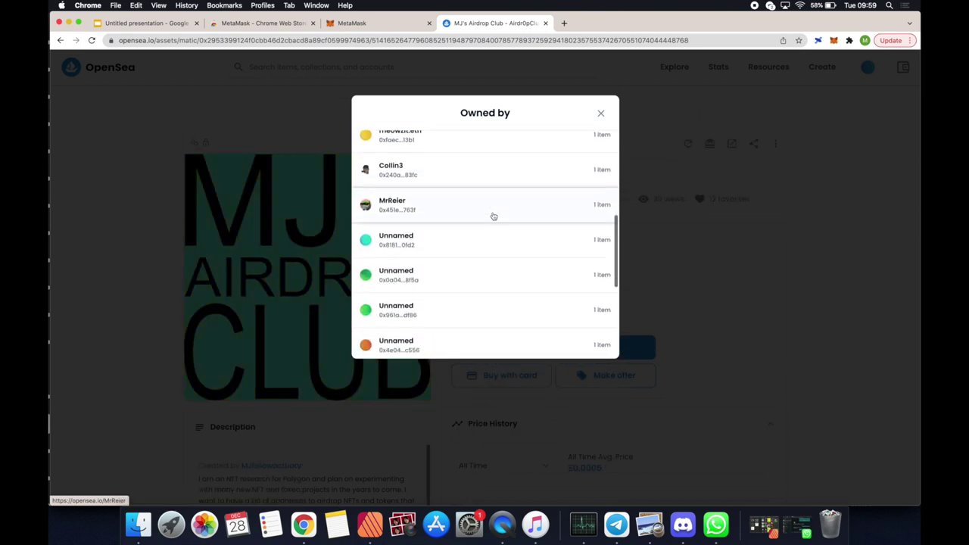
scroll(492, 216, "down", 1)
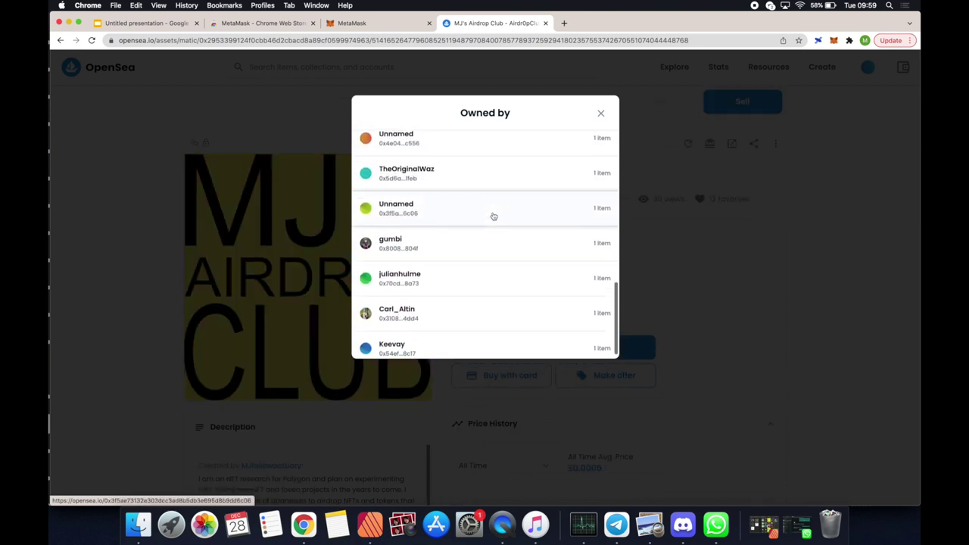
scroll(492, 217, "up", 5)
left_click(429, 213)
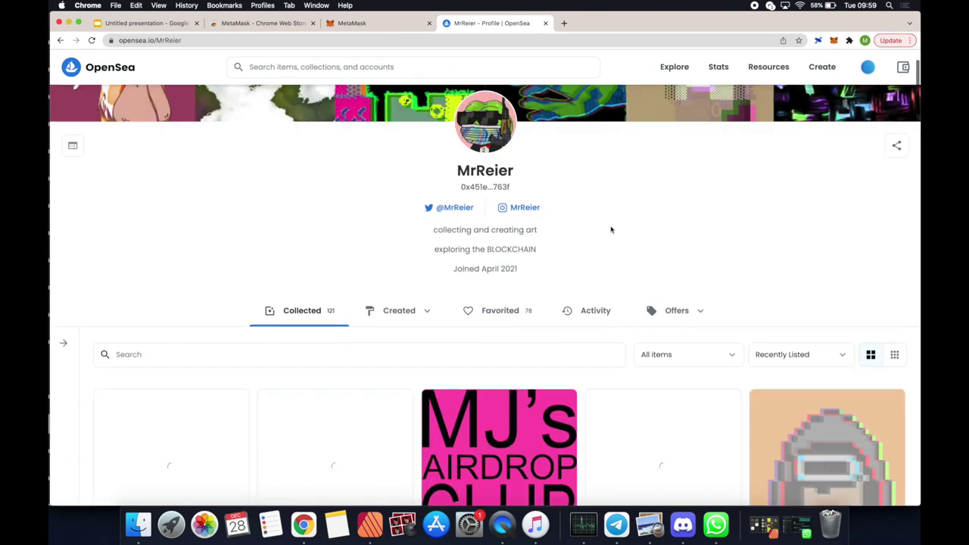
scroll(610, 227, "down", 4)
scroll(610, 228, "down", 6)
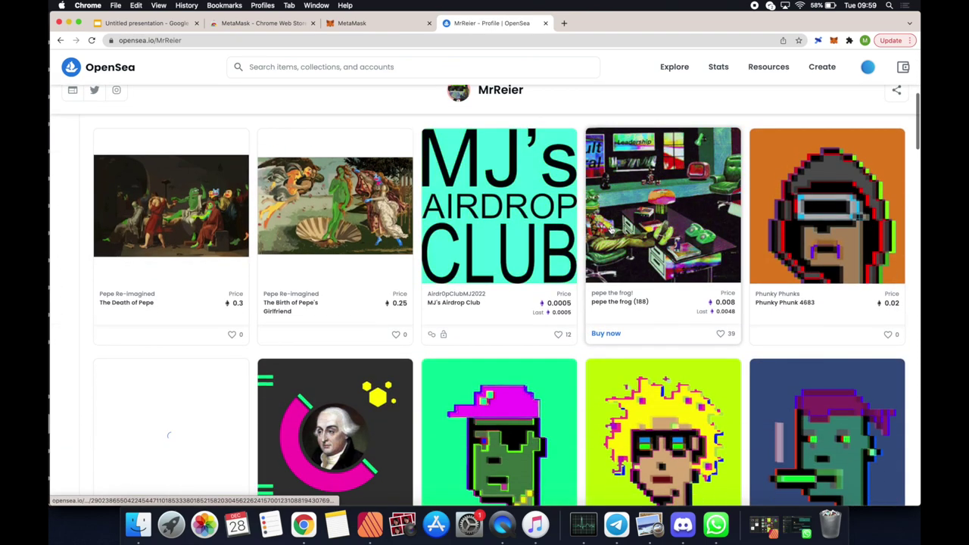
scroll(610, 228, "up", 10)
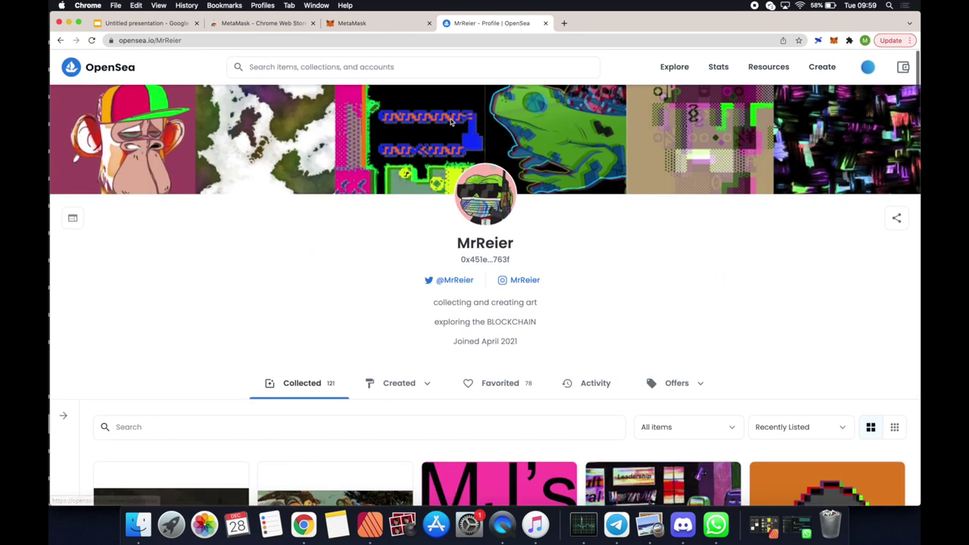
Go to your own profile listing MJ's Airdrop Club as collected, then open a new tab.
mouse_move(871, 68)
left_click(823, 98)
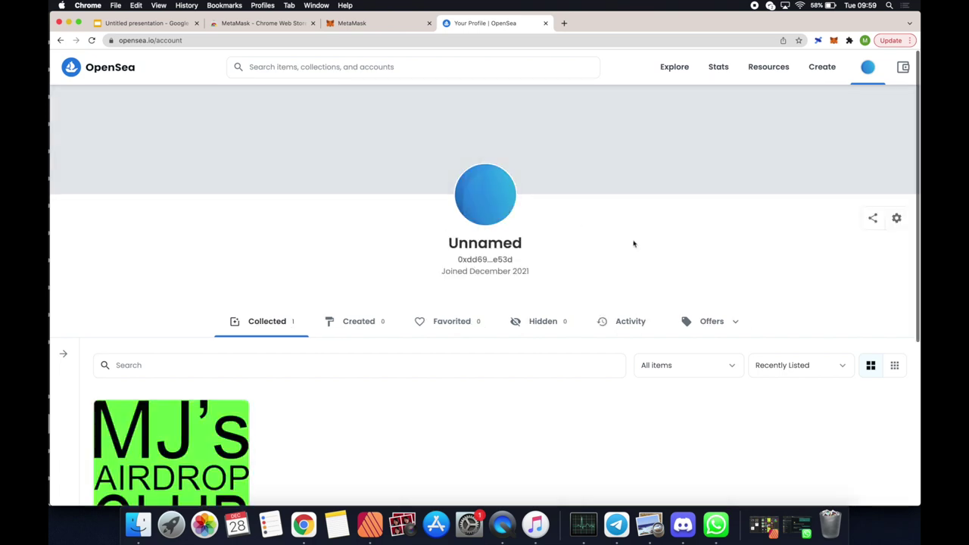
scroll(333, 391, "down", 2)
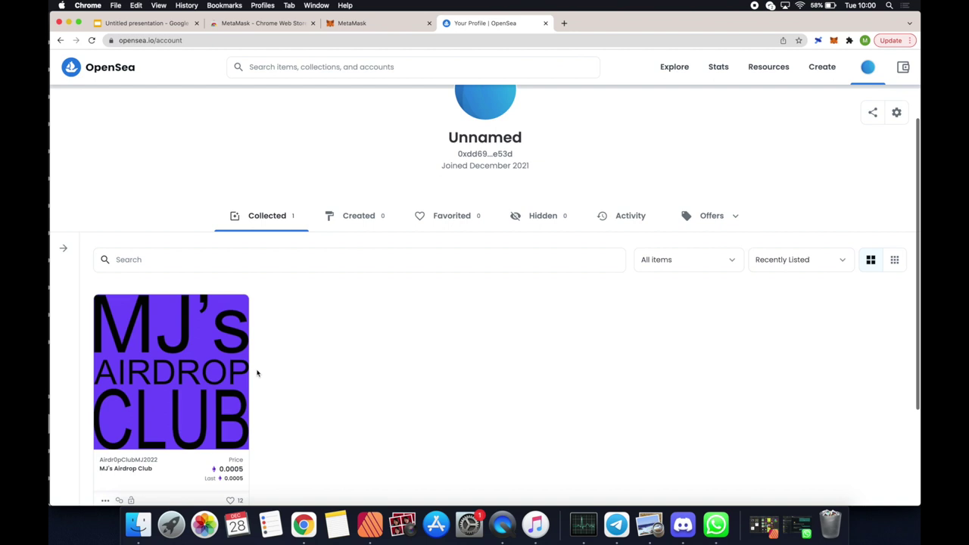
left_click(564, 23)
Search Google for theopendao and open the official OpenDAO $SOS site.
type("theo")
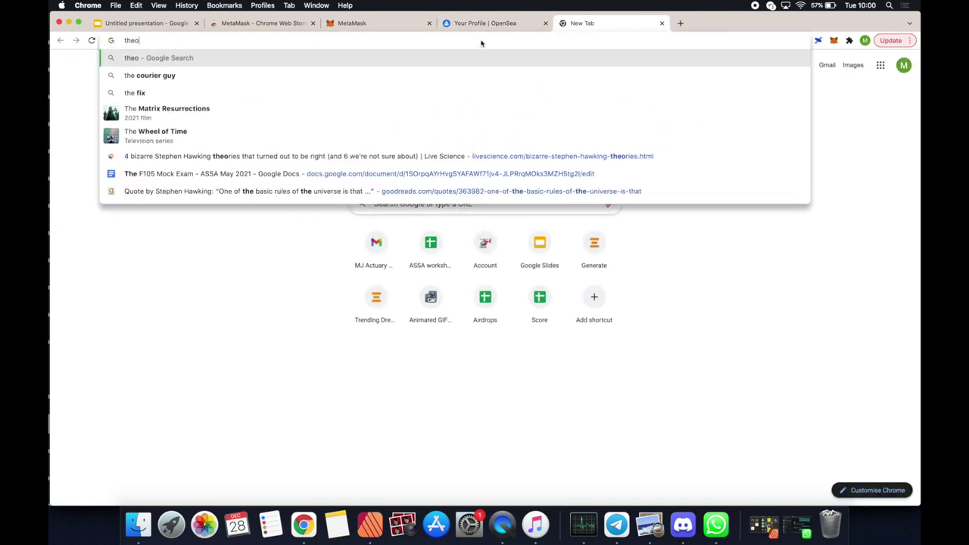
type("pendao")
key("Return")
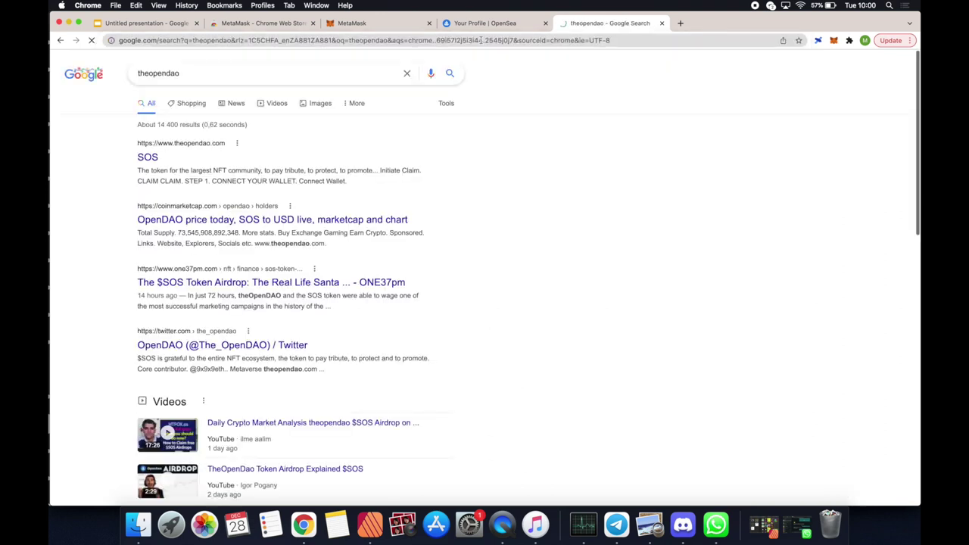
left_click(159, 158)
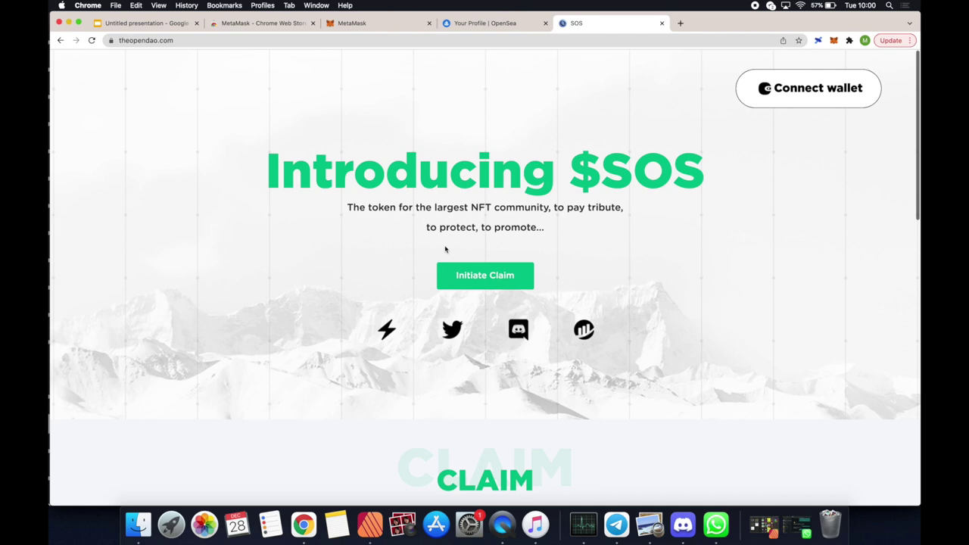
Read the $SOS Claim and Distribution sections, highlighting the 50% airdrop to OpenSea users, then return to OpenSea.
scroll(675, 287, "down", 5)
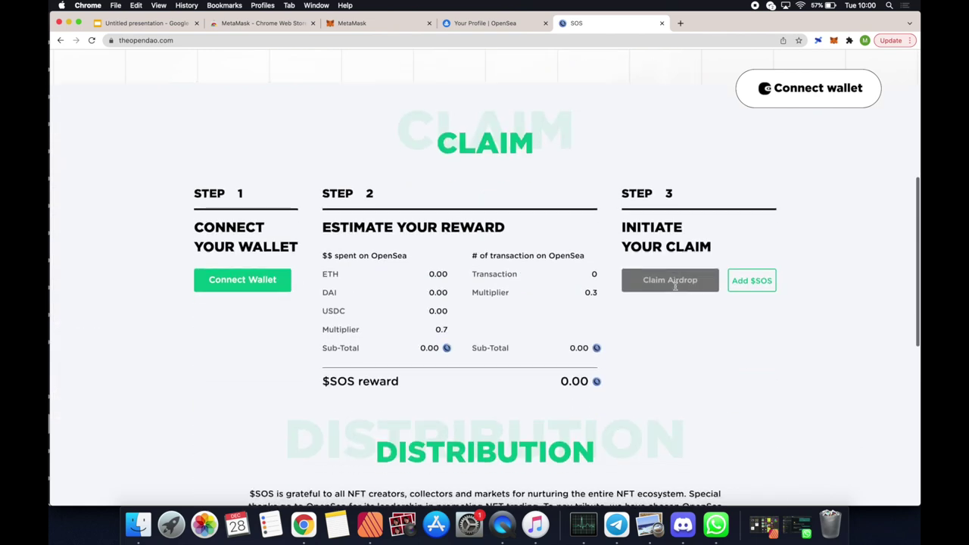
scroll(674, 286, "down", 1)
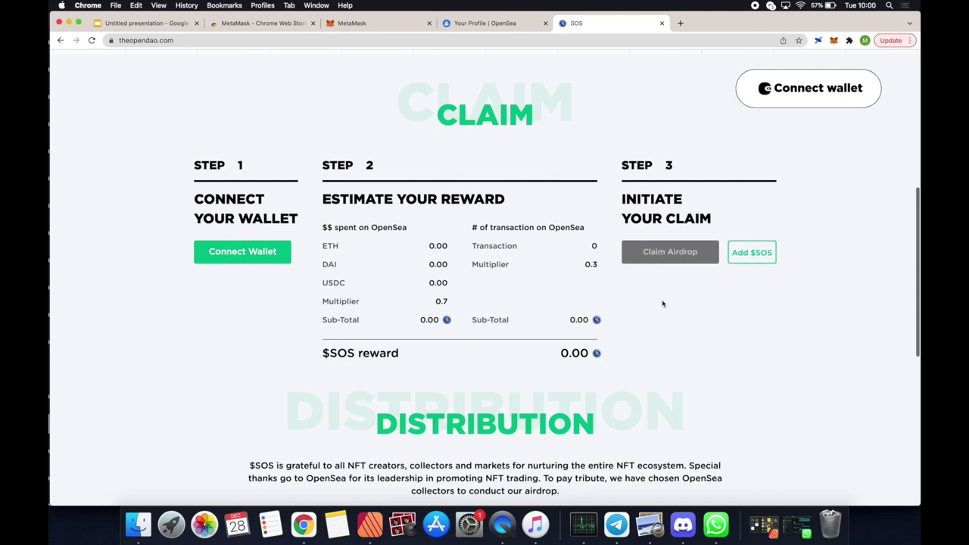
scroll(662, 304, "down", 4)
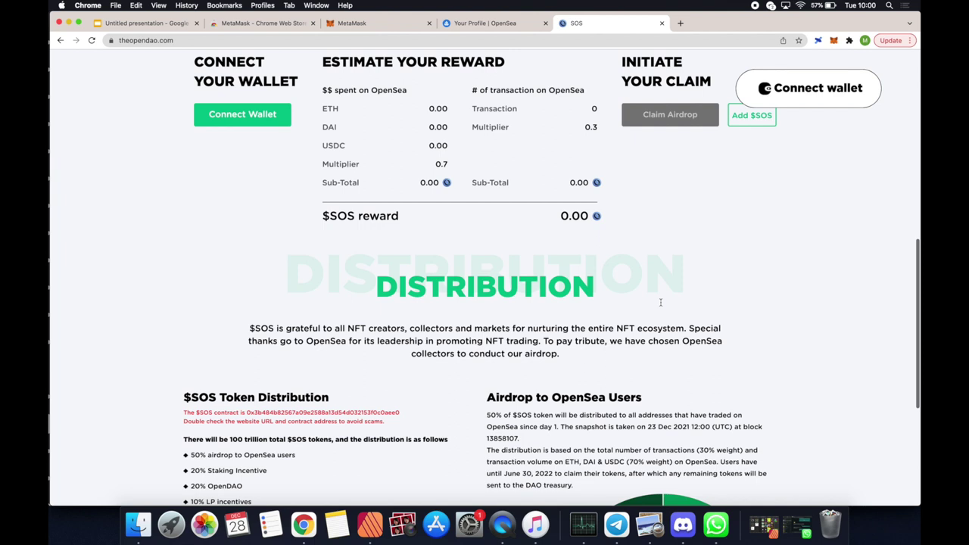
scroll(661, 302, "down", 3)
left_click_drag(295, 375, 192, 375)
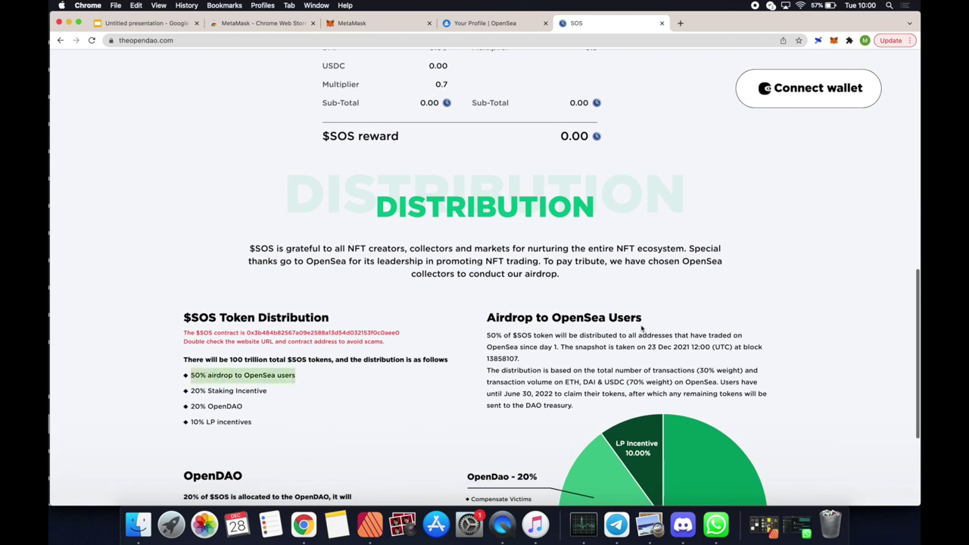
scroll(663, 327, "up", 10)
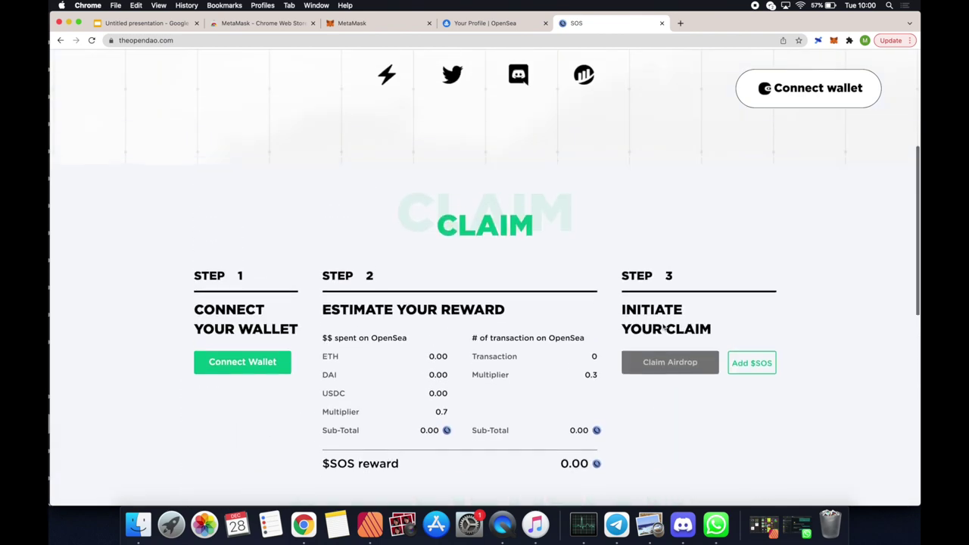
scroll(663, 327, "up", 3)
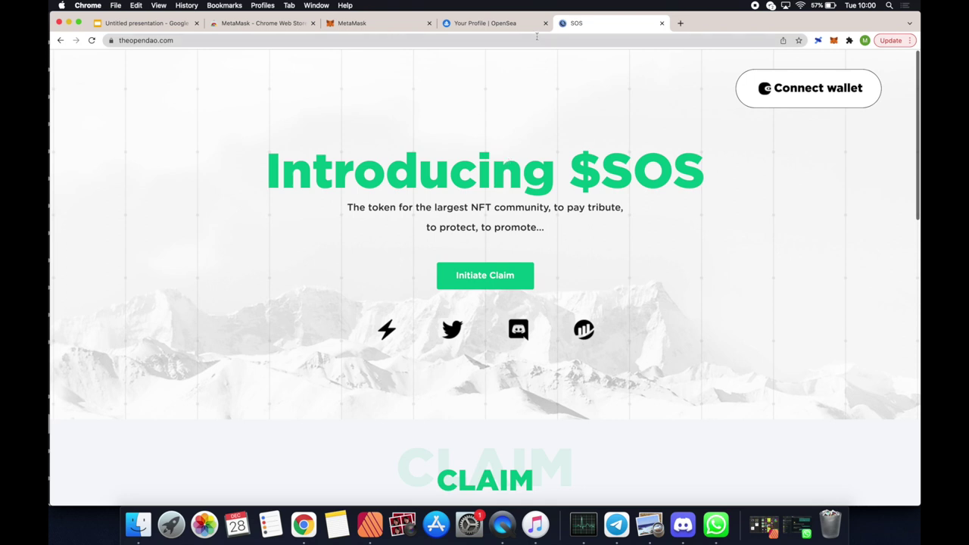
left_click(471, 25)
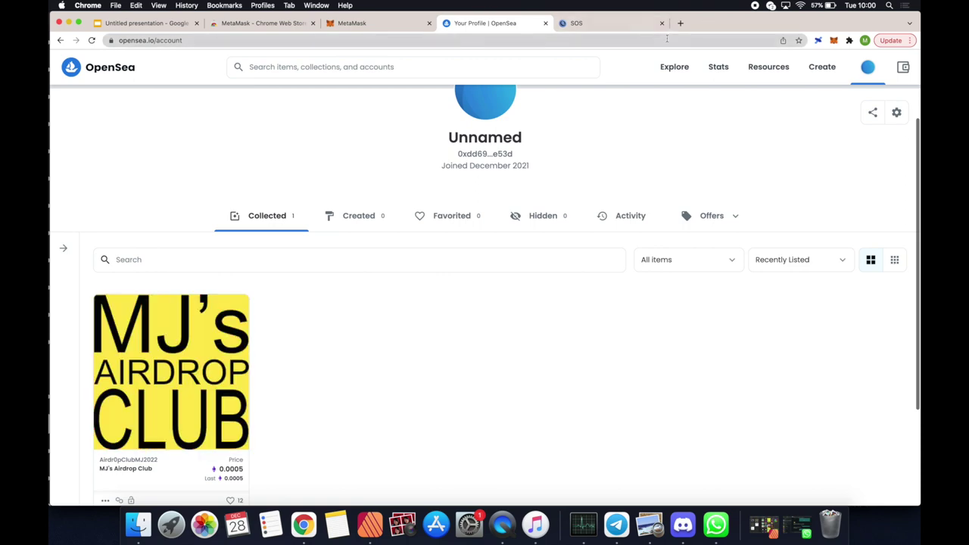
Check the OpenSea wallet balance, 0.0095 ETH on Polygon ($37.16 total), then move to MetaMask.
scroll(614, 134, "up", 3)
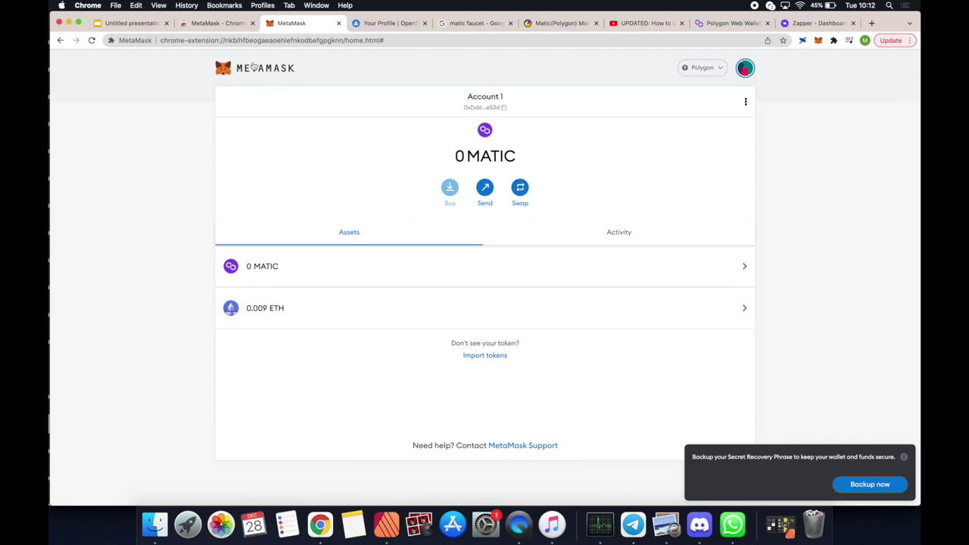
left_click(389, 22)
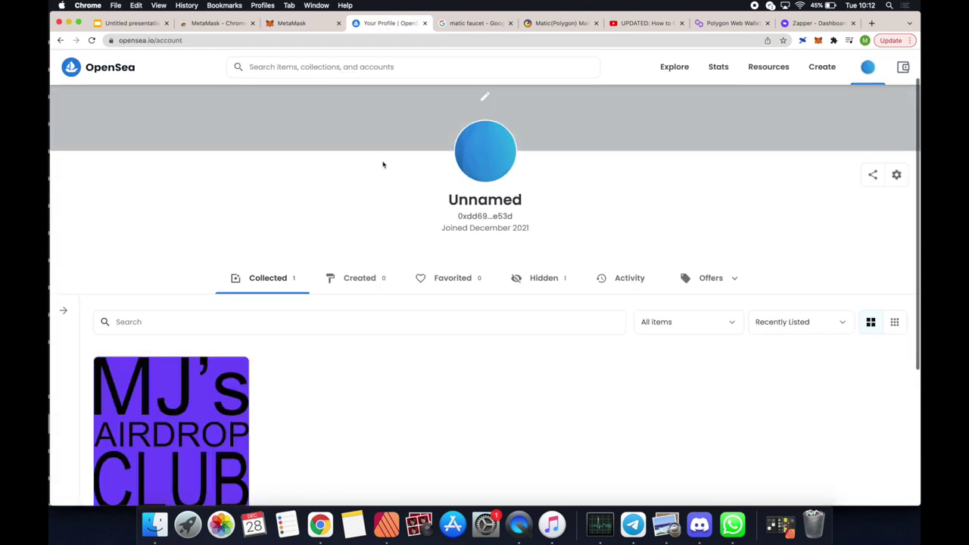
scroll(343, 182, "down", 3)
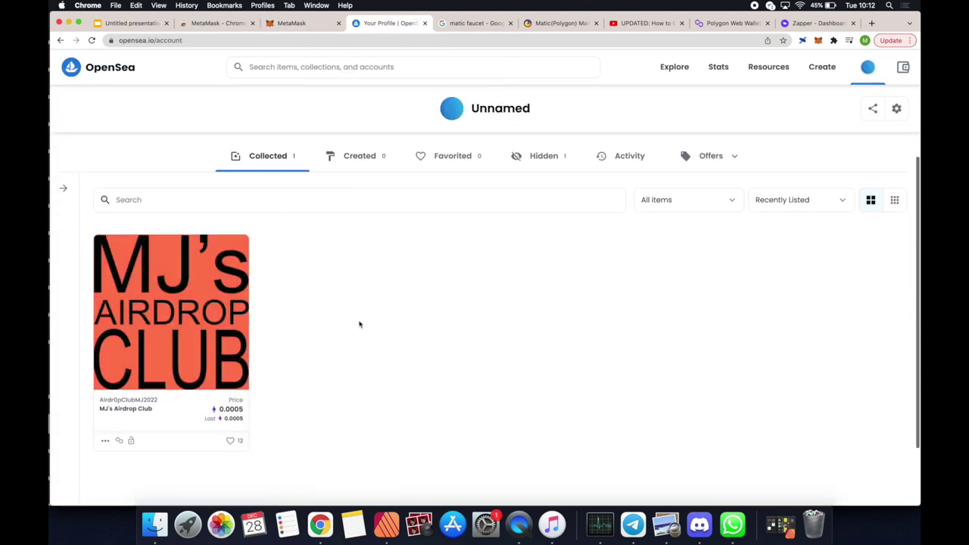
left_click(903, 68)
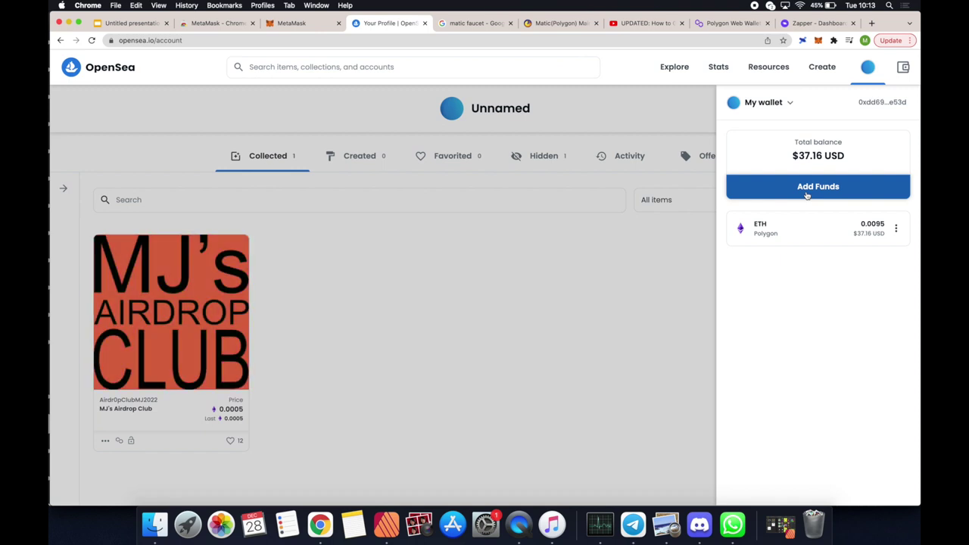
left_click(299, 24)
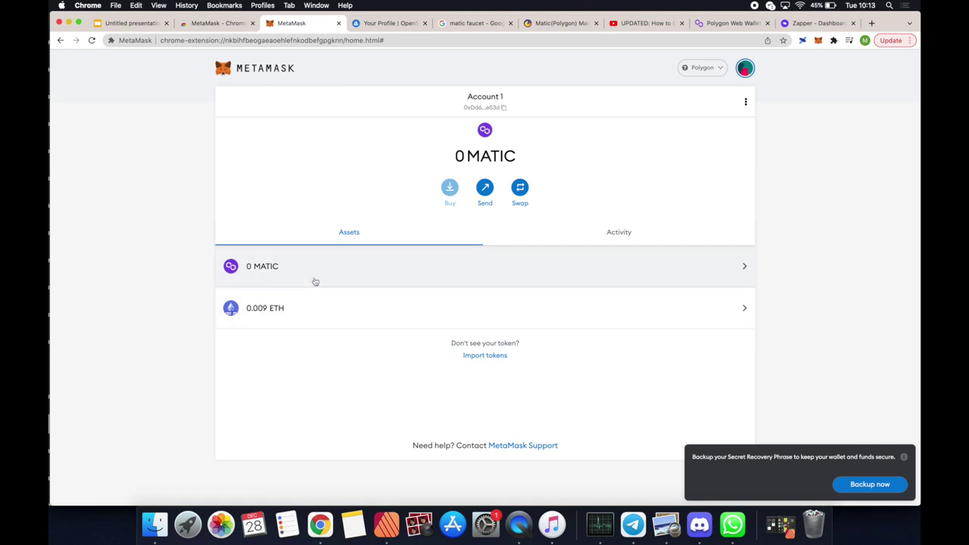
Start a token swap from MATIC on MetaMask's Polygon account.
left_click(520, 190)
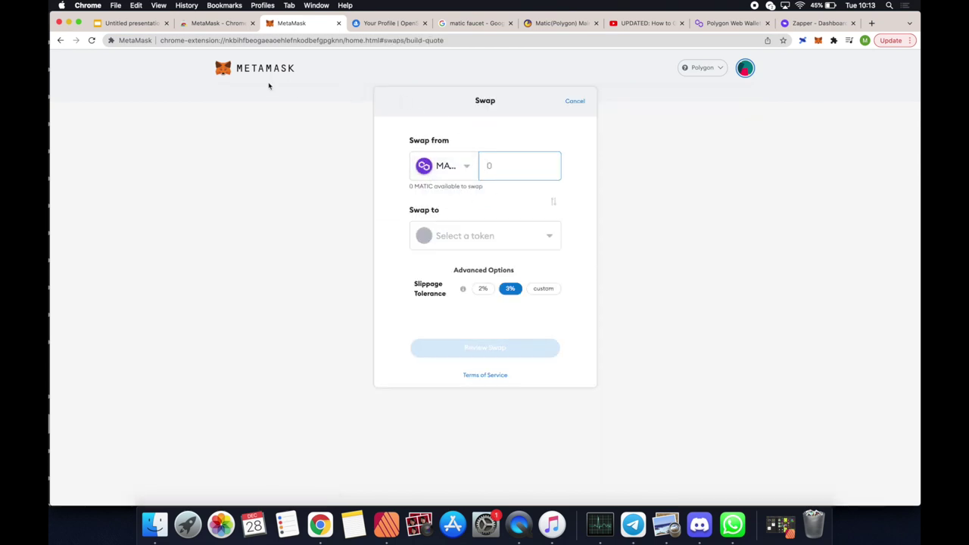